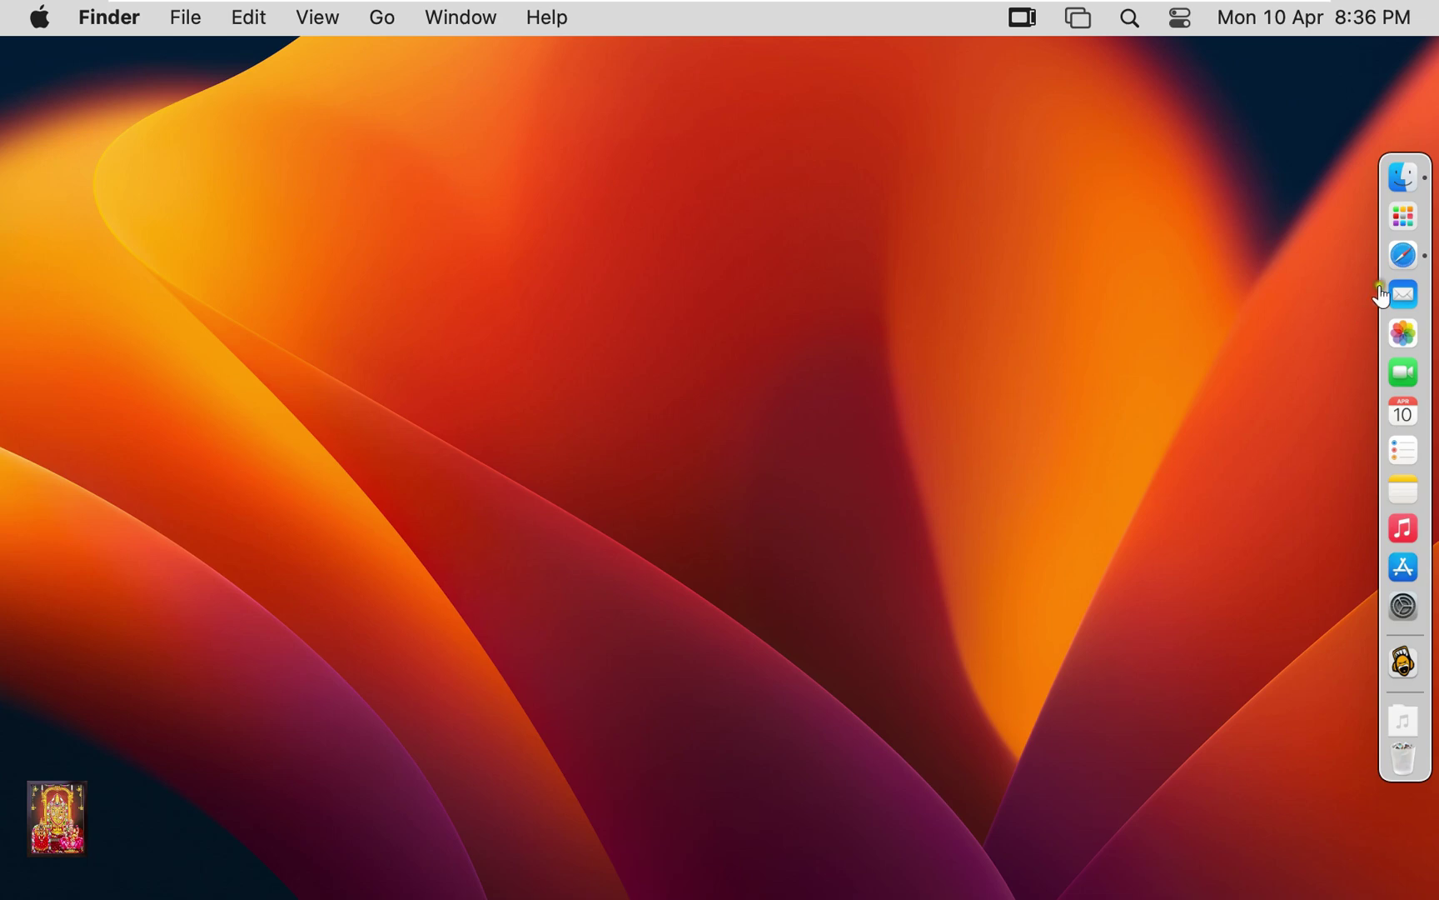
Search Google in Safari for 'download gns3', dismissing the sign-in prompt.
left_click(1405, 257)
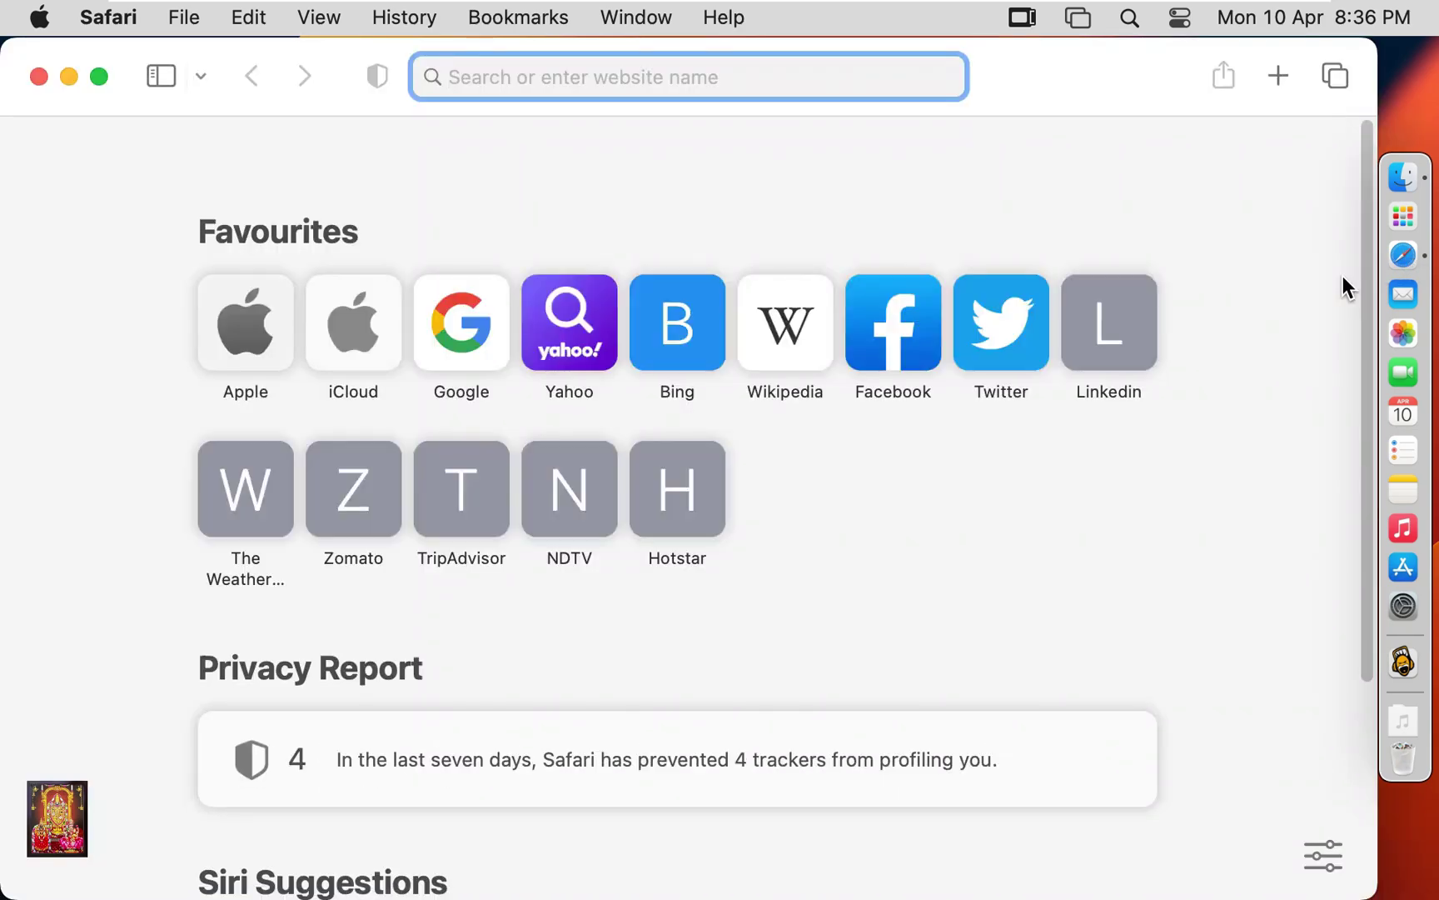
left_click(455, 330)
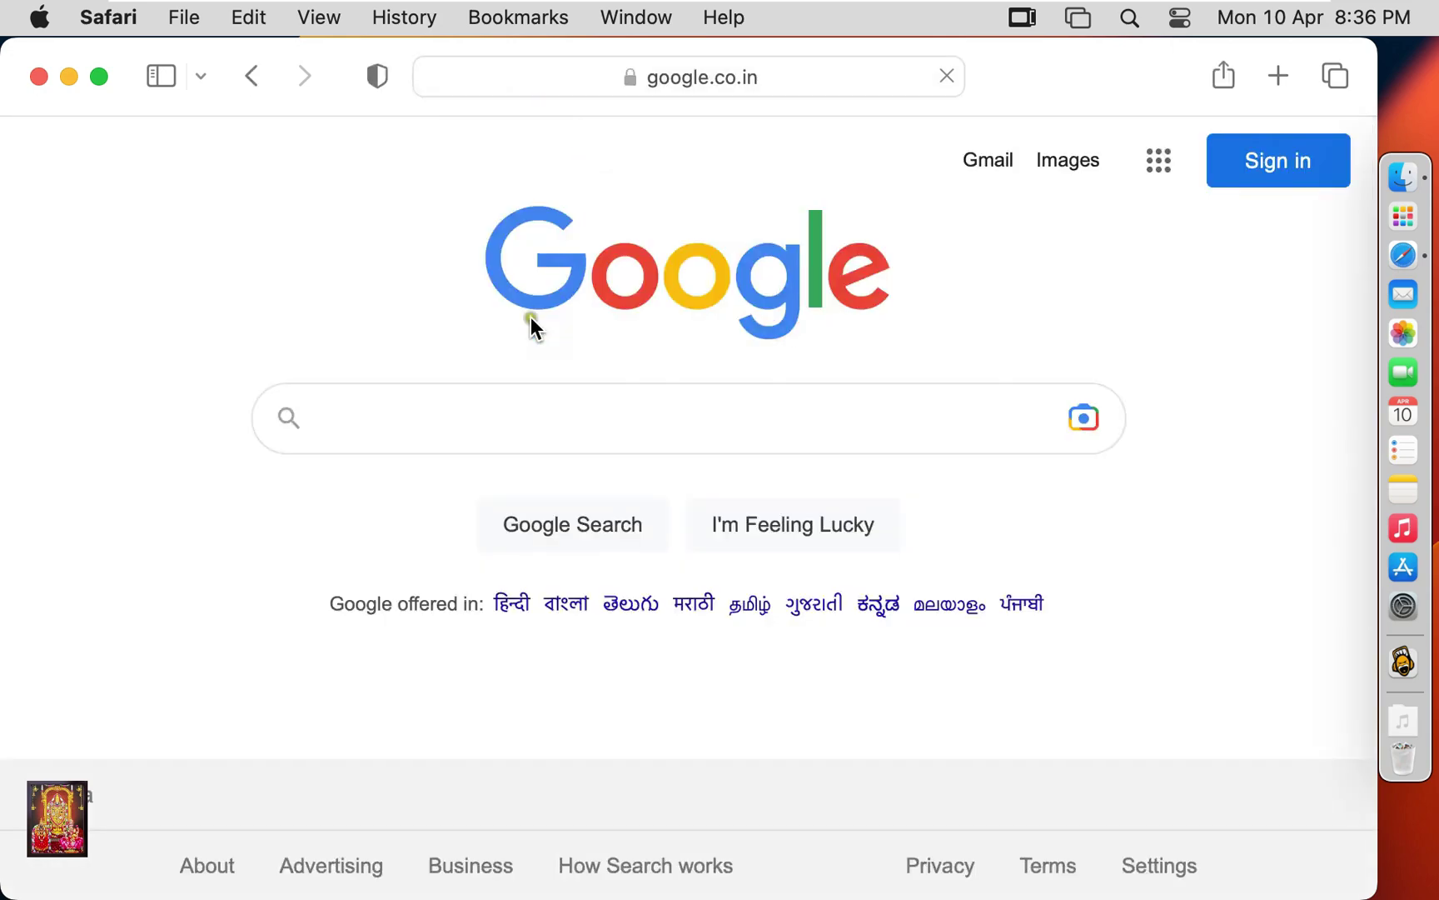
left_click(669, 409)
left_click(1017, 431)
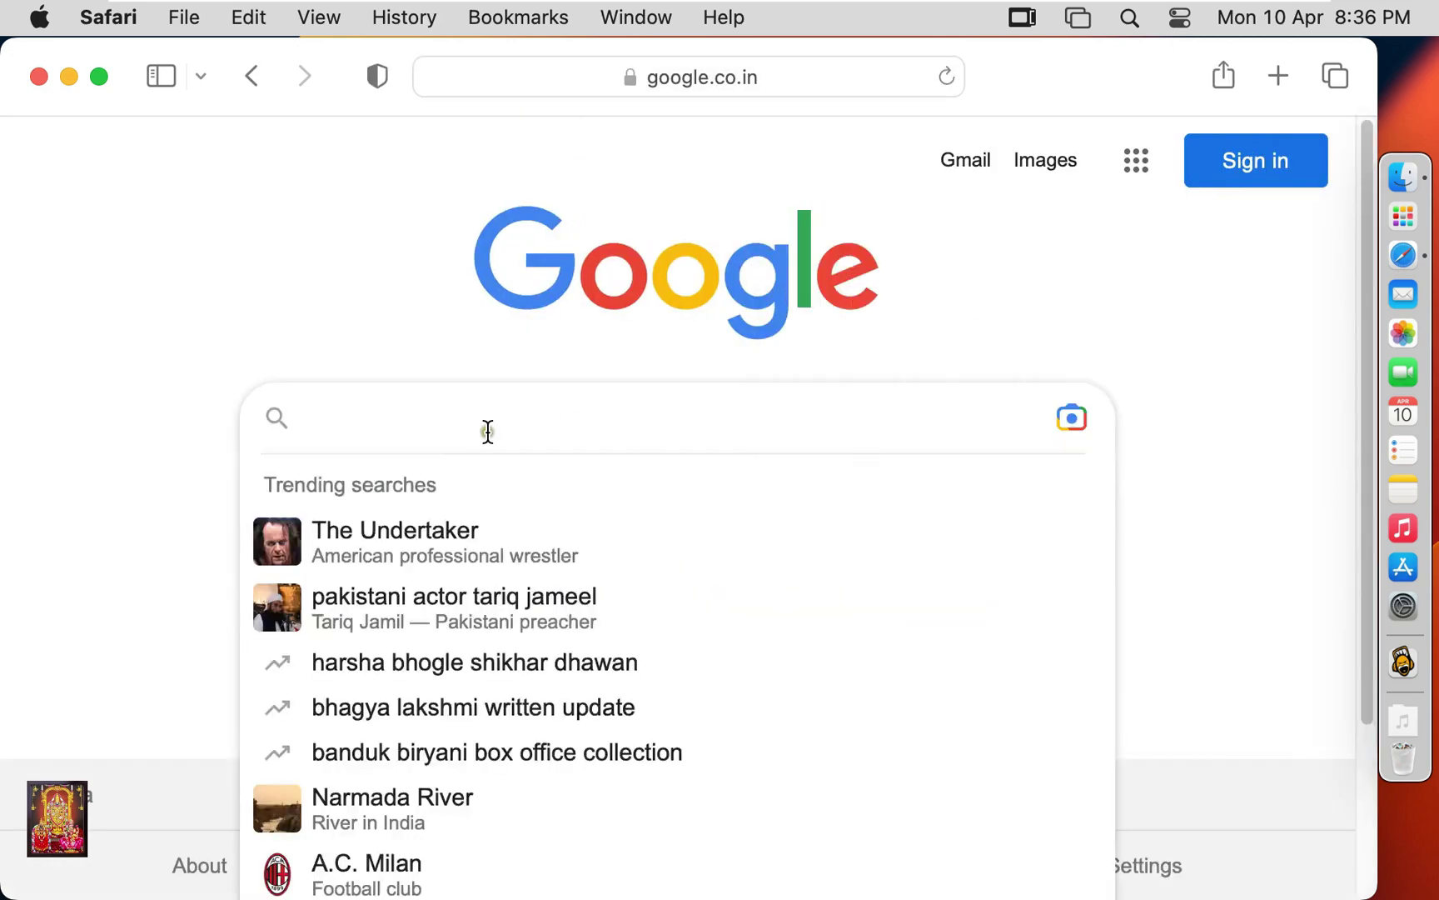
type("download")
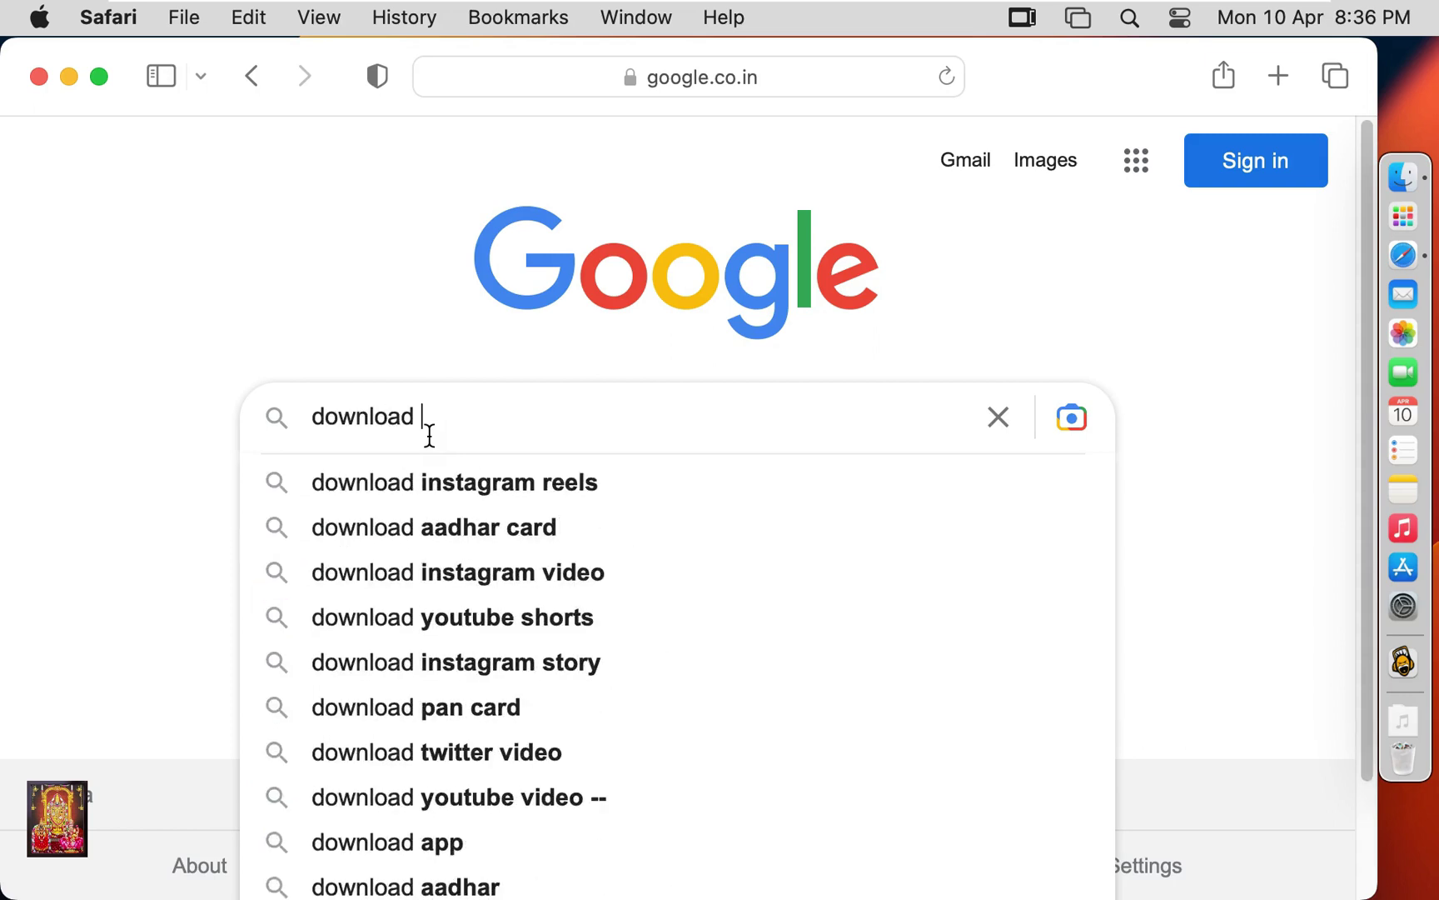
type(" GNS")
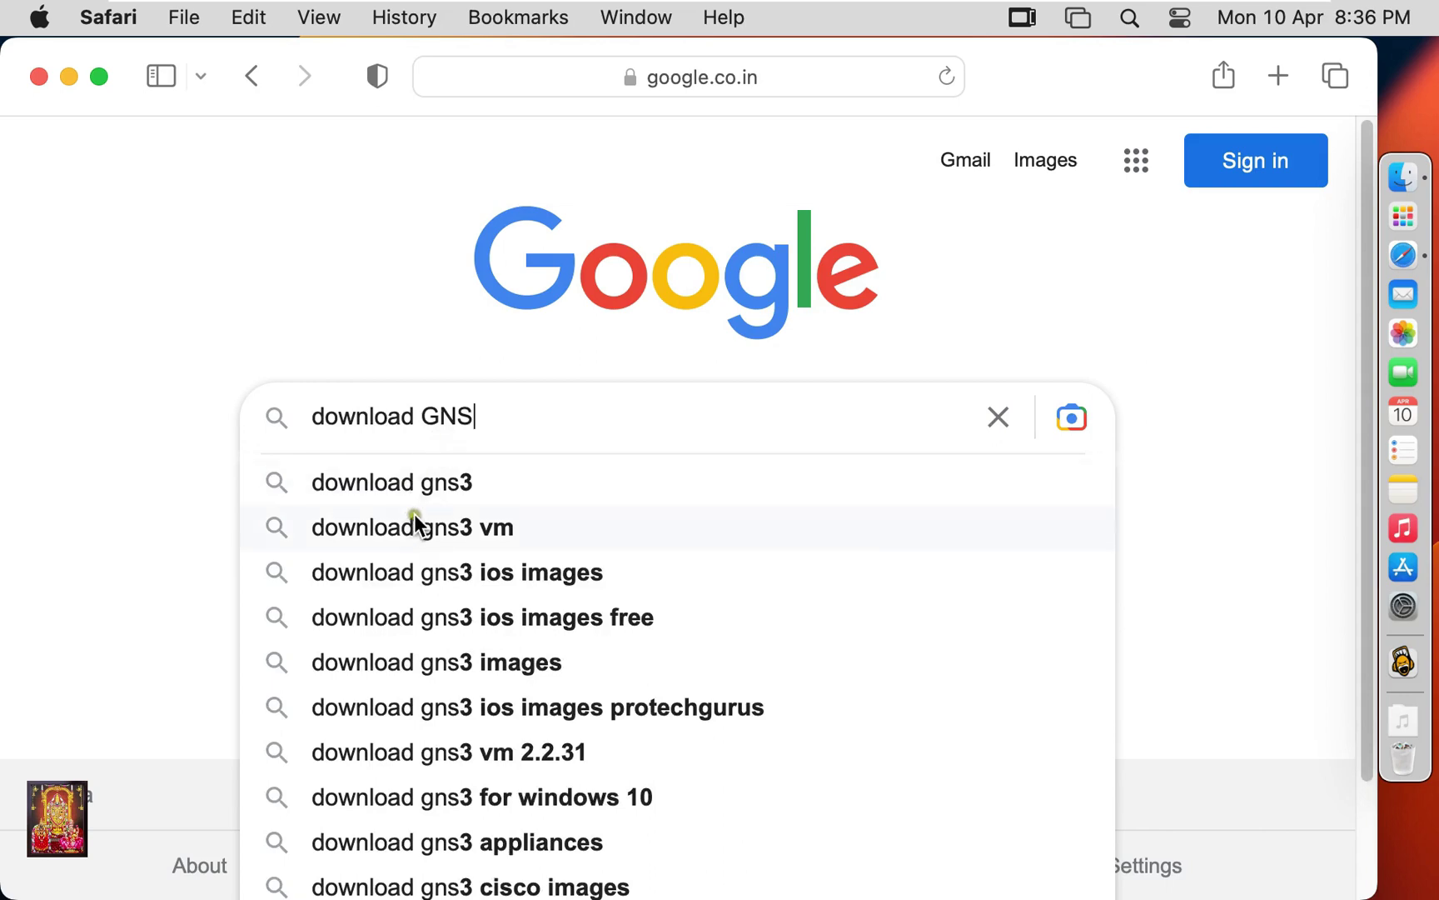
left_click(442, 487)
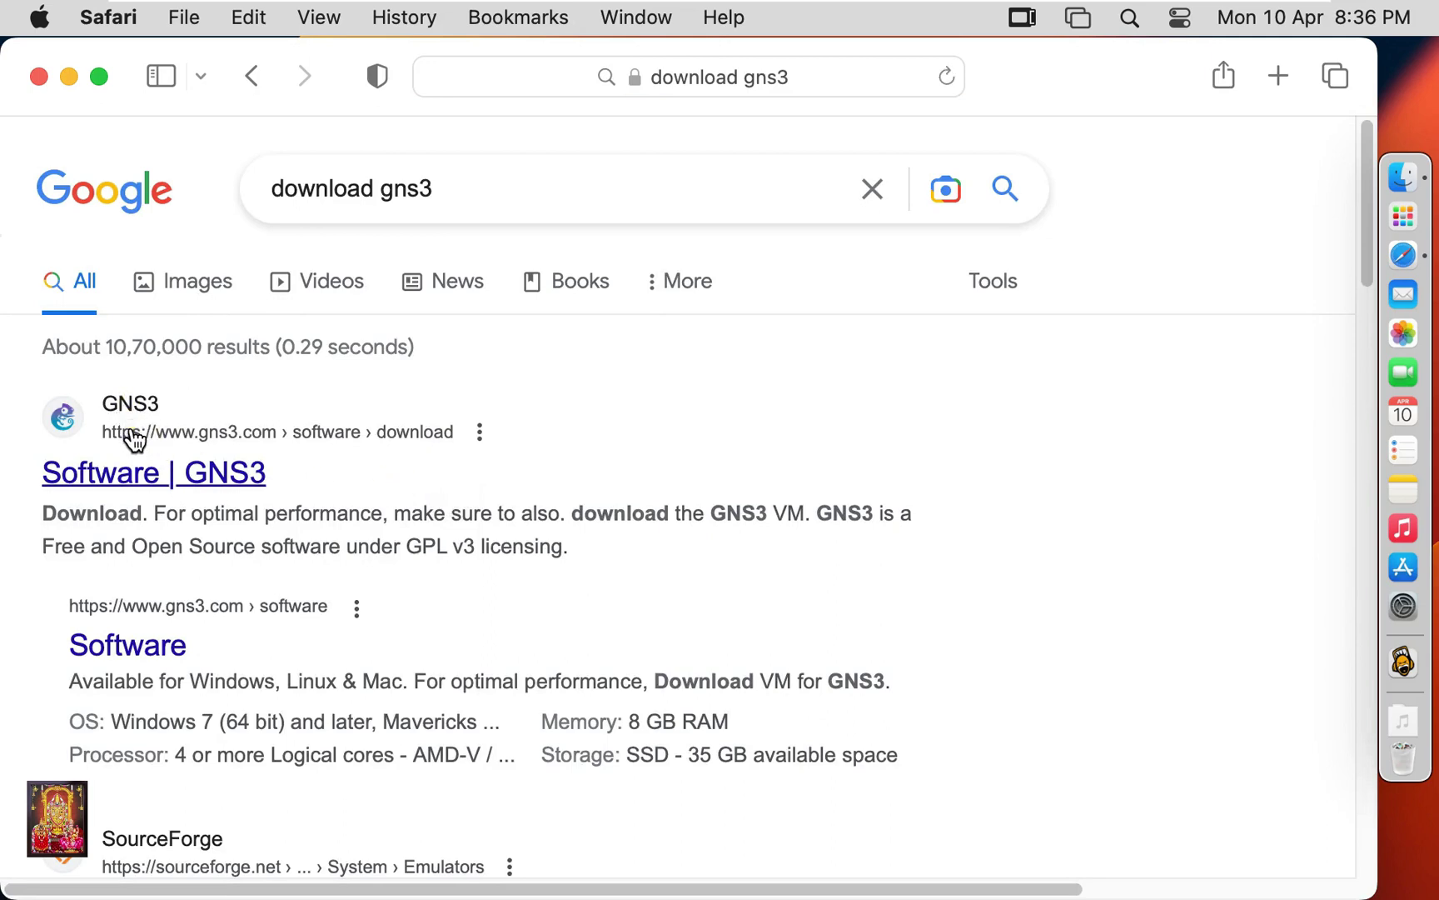
Open the GNS3 download result, accept cookies, and request the Mac 2.2.38 installer.
left_click(132, 435)
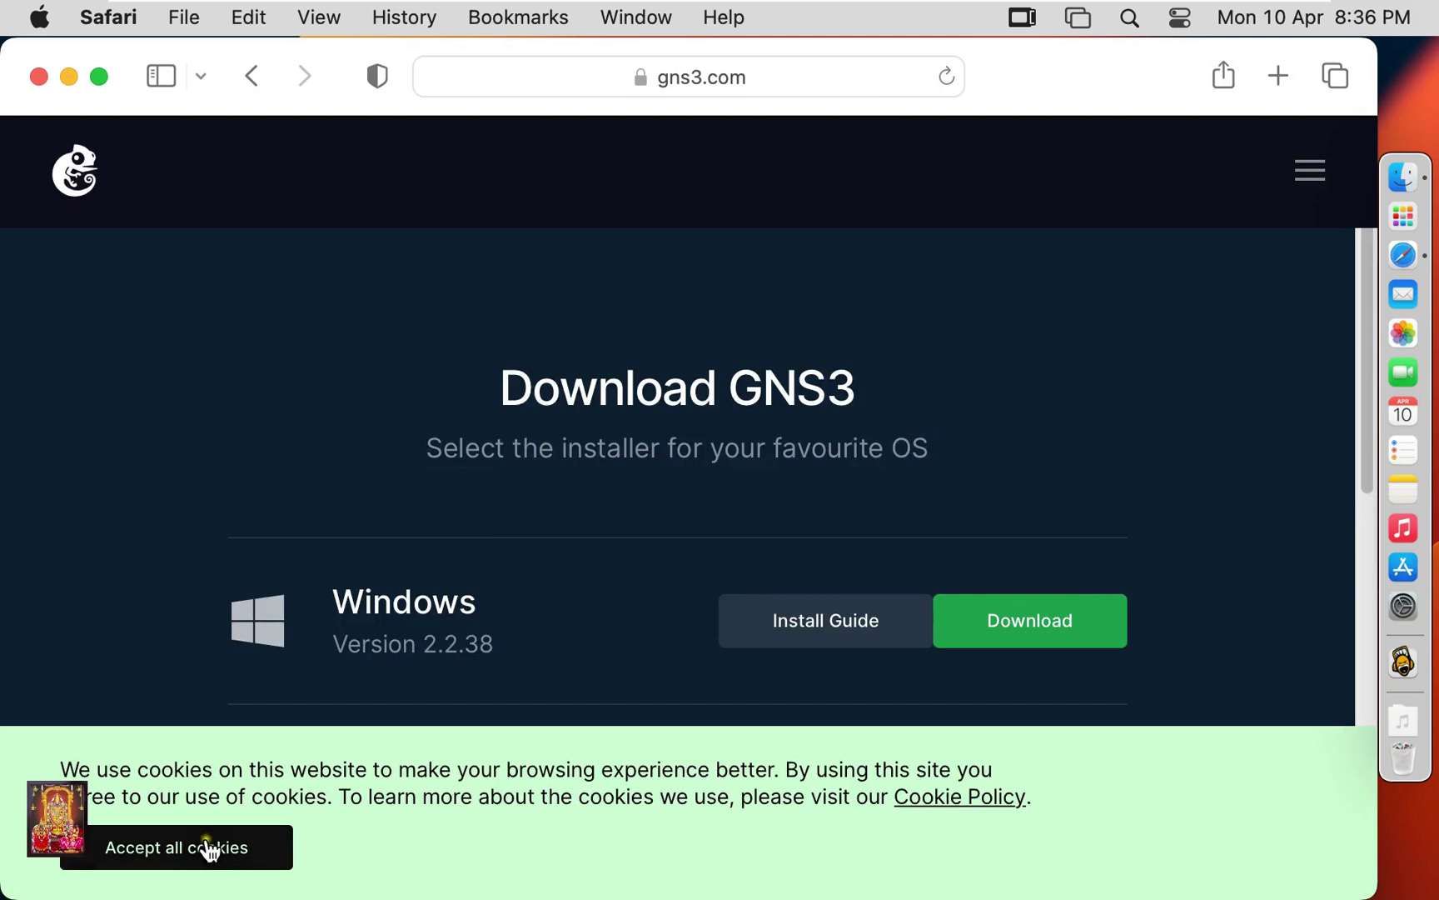
left_click(208, 844)
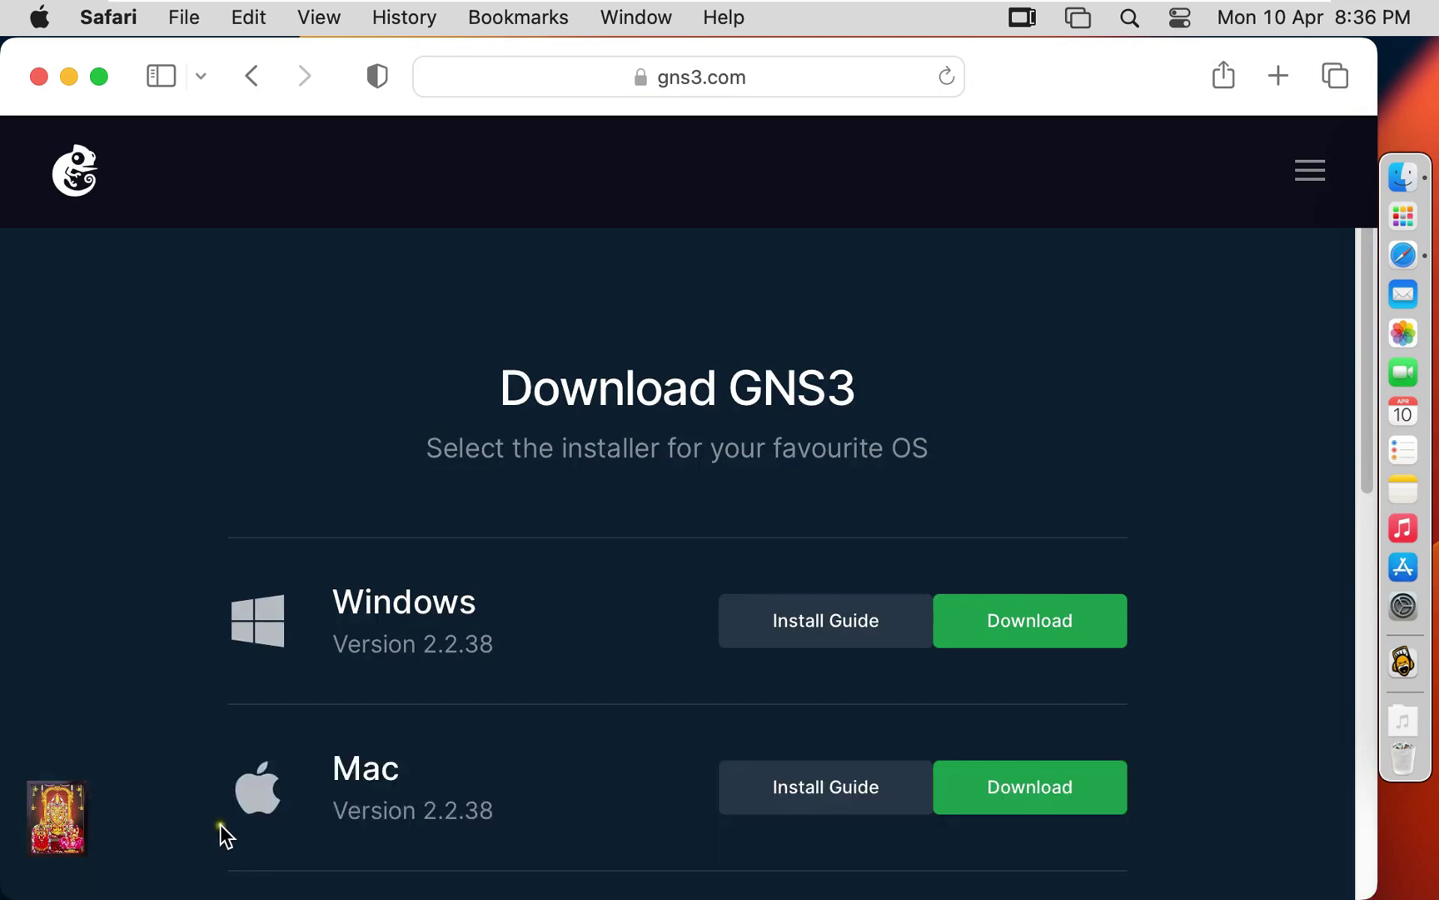
scroll(825, 492, "down", 1)
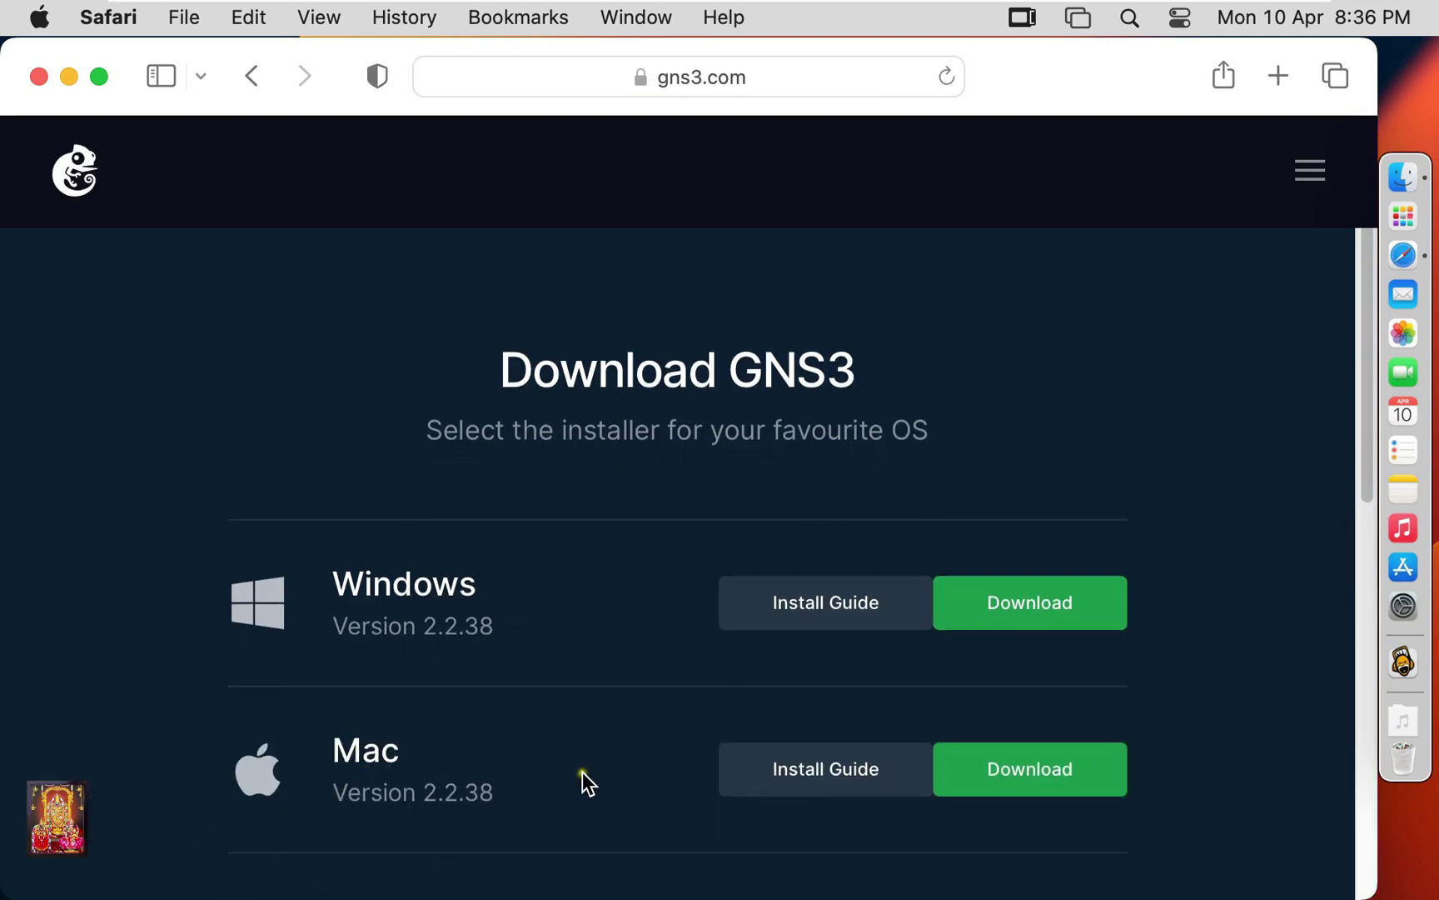
left_click(1037, 778)
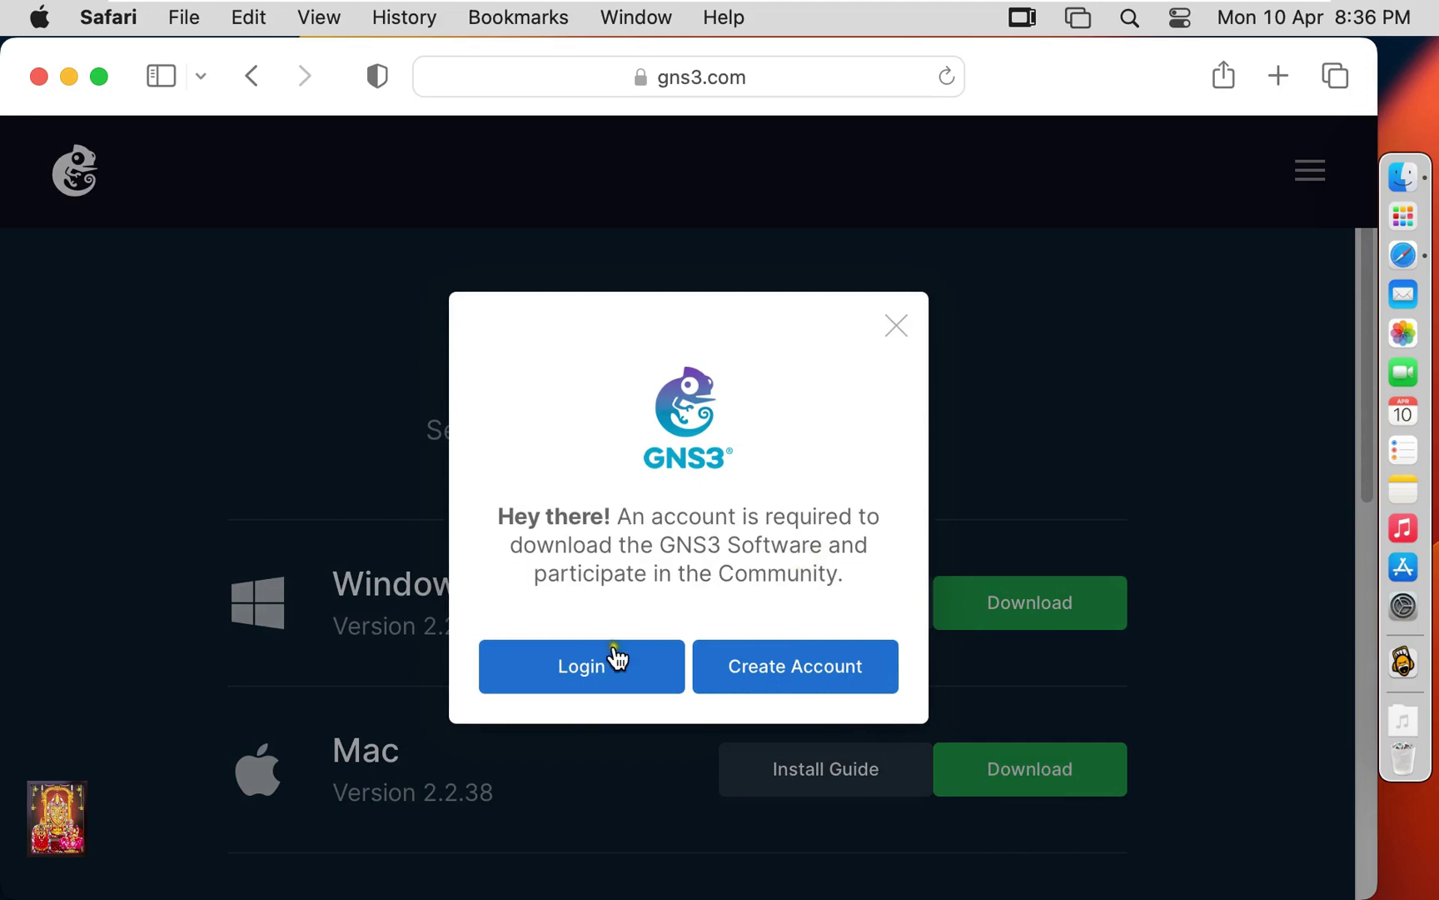
Go through the GNS3 Login page to the Create Account sign-up form.
left_click(588, 668)
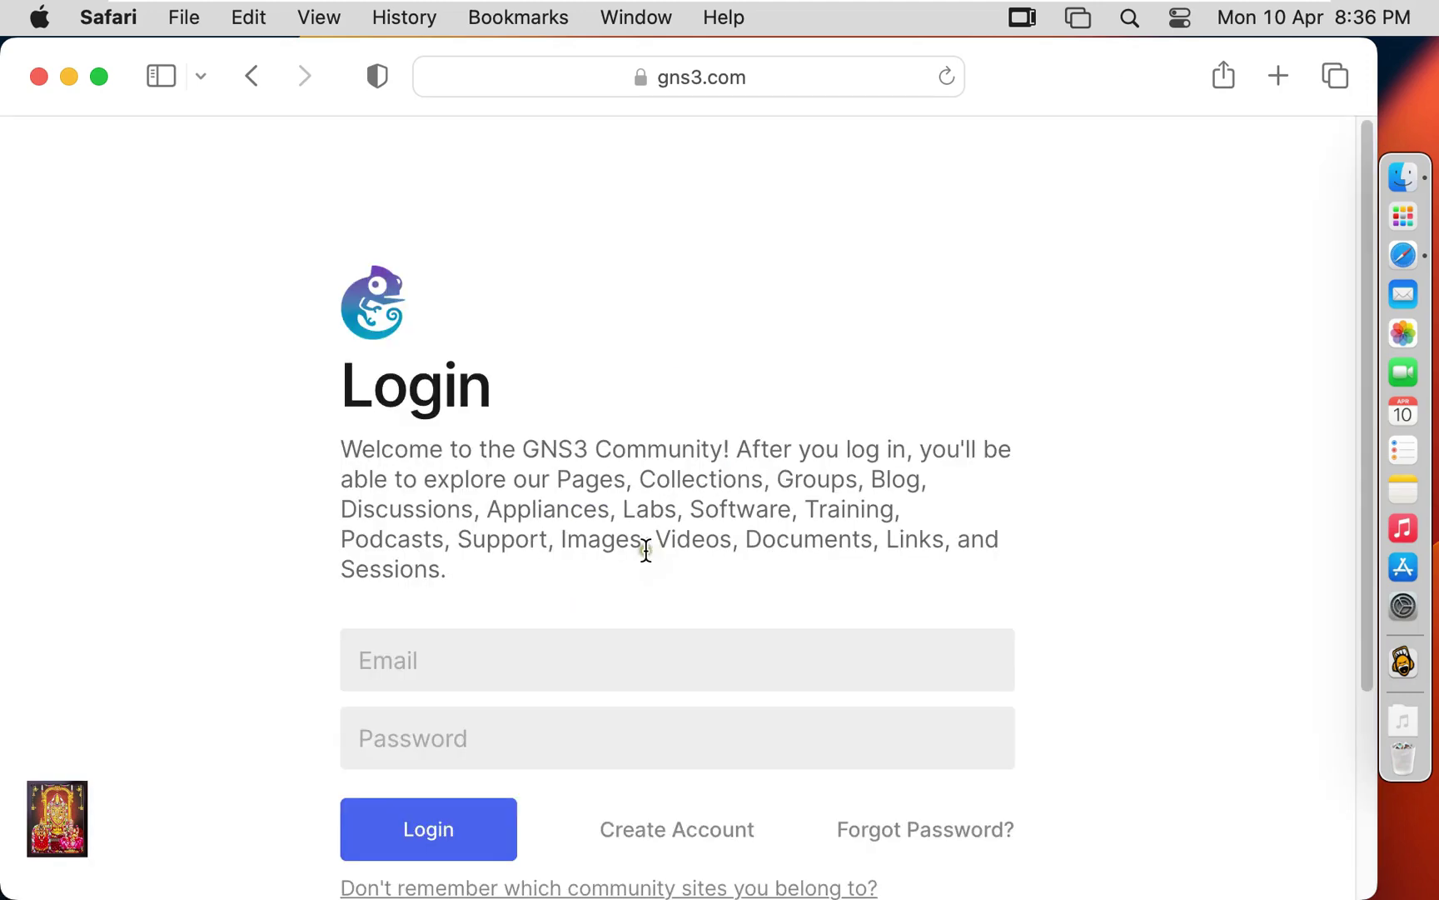
scroll(749, 659, "down", 1)
scroll(749, 660, "down", 2)
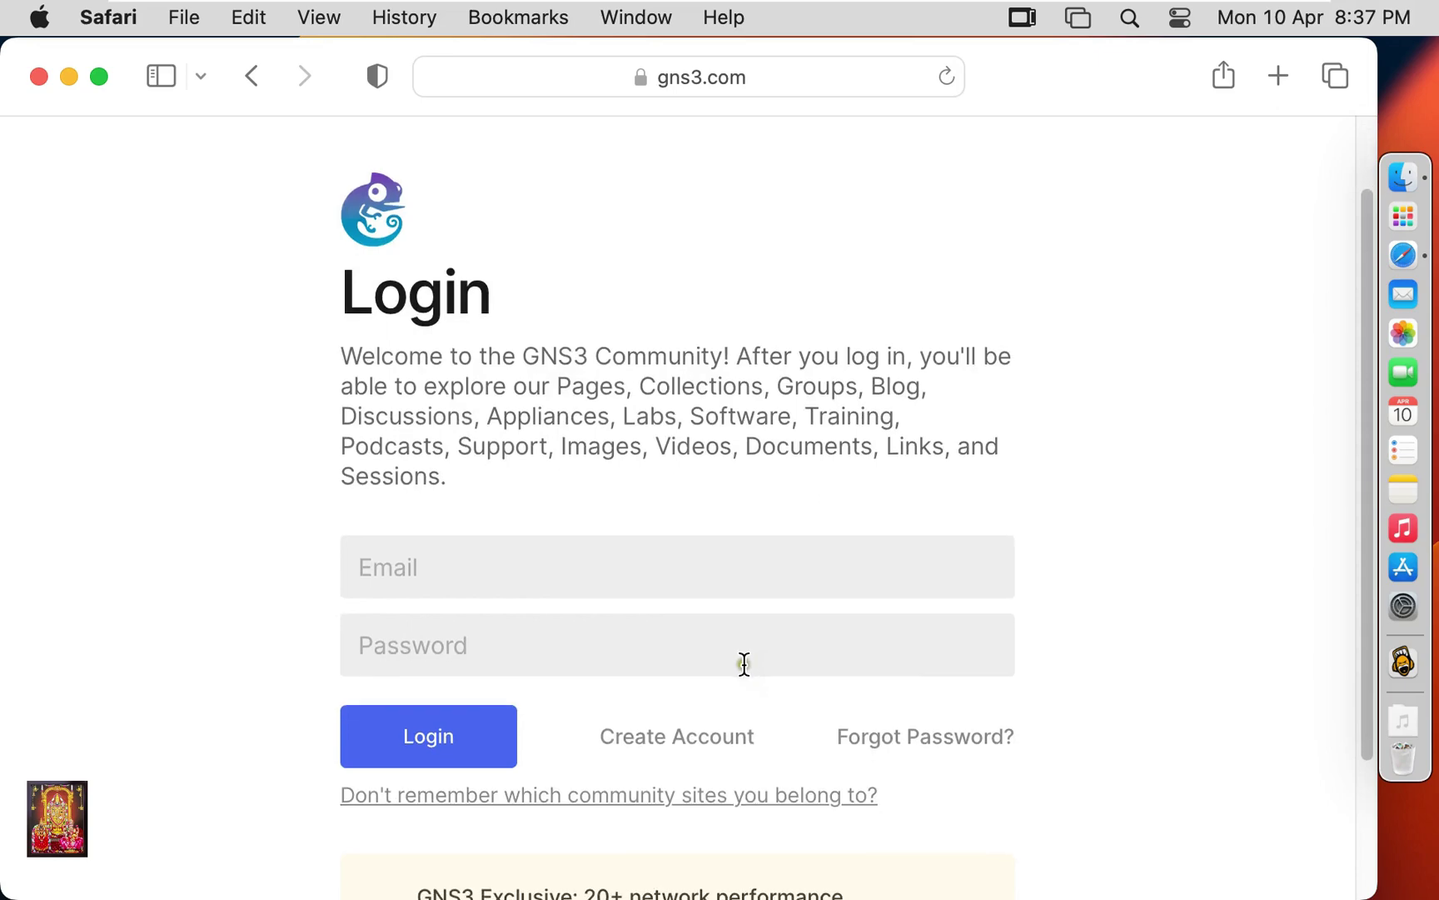
scroll(735, 665, "down", 2)
scroll(664, 728, "down", 2)
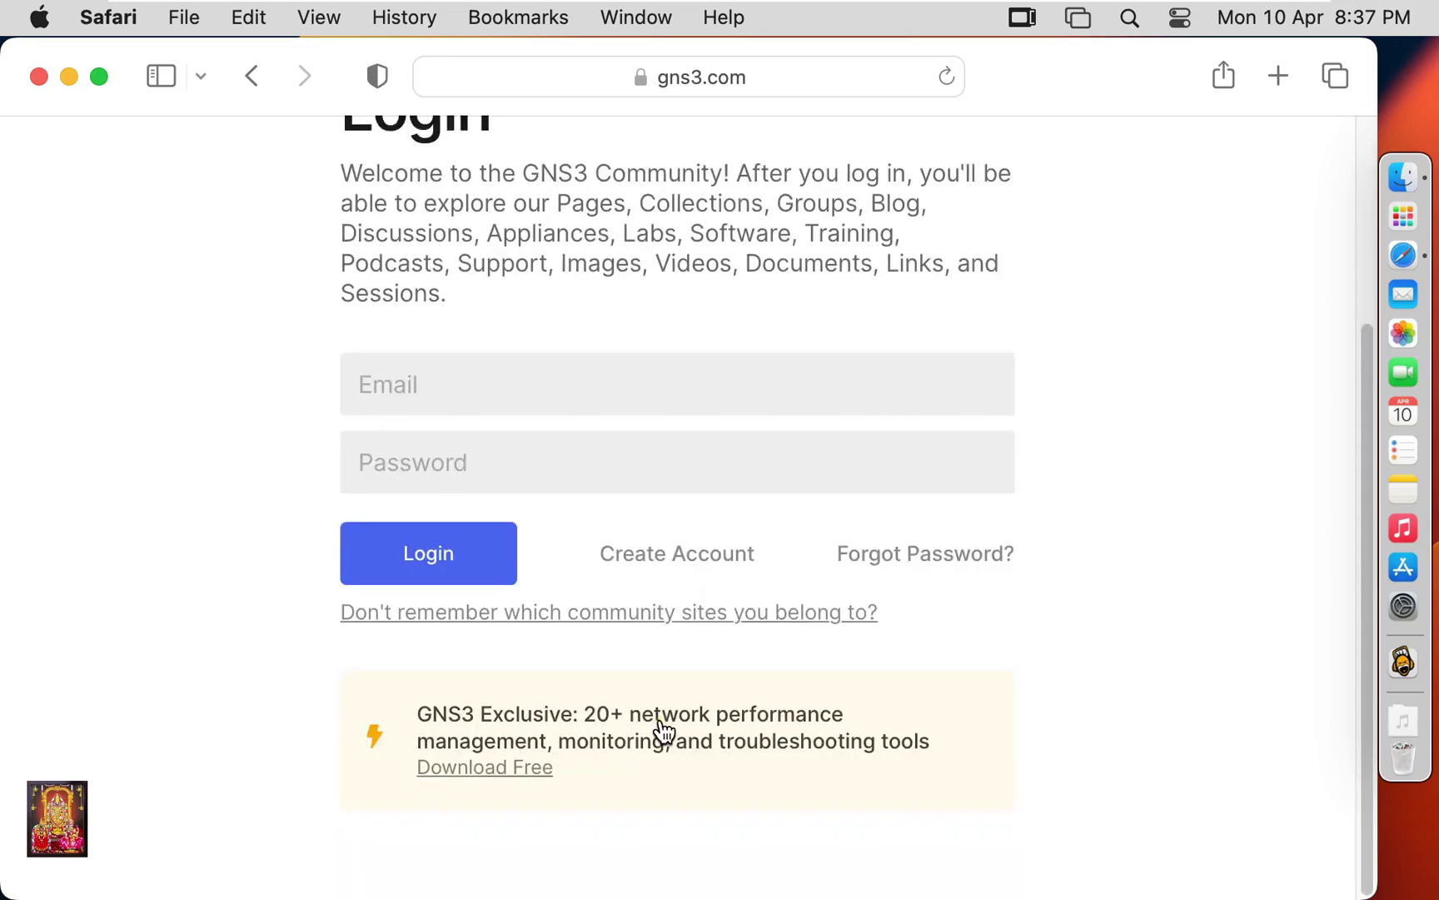
scroll(664, 728, "up", 3)
left_click(431, 590)
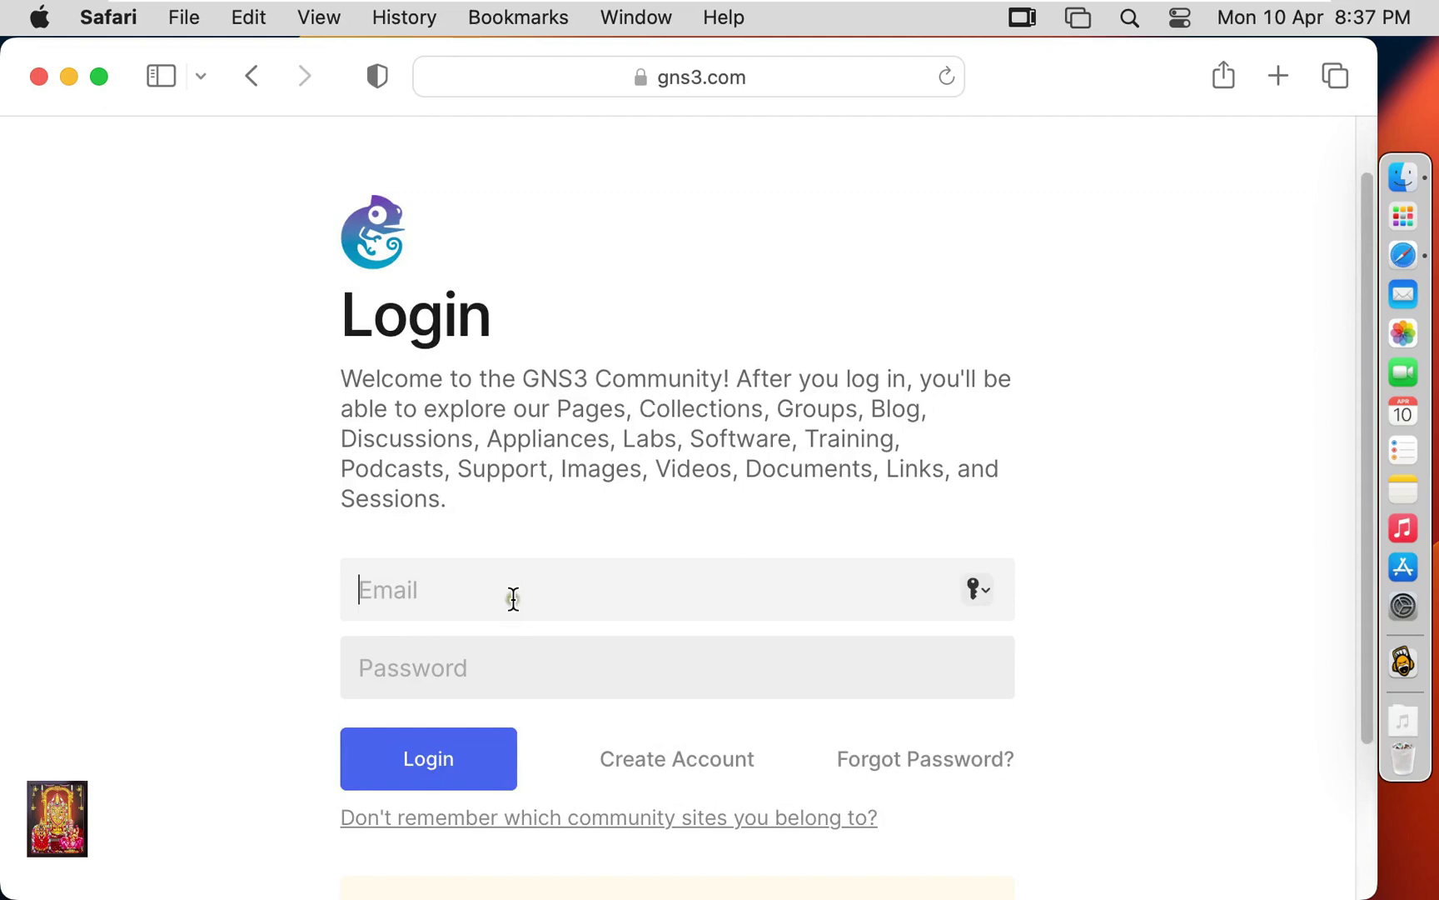
left_click(659, 760)
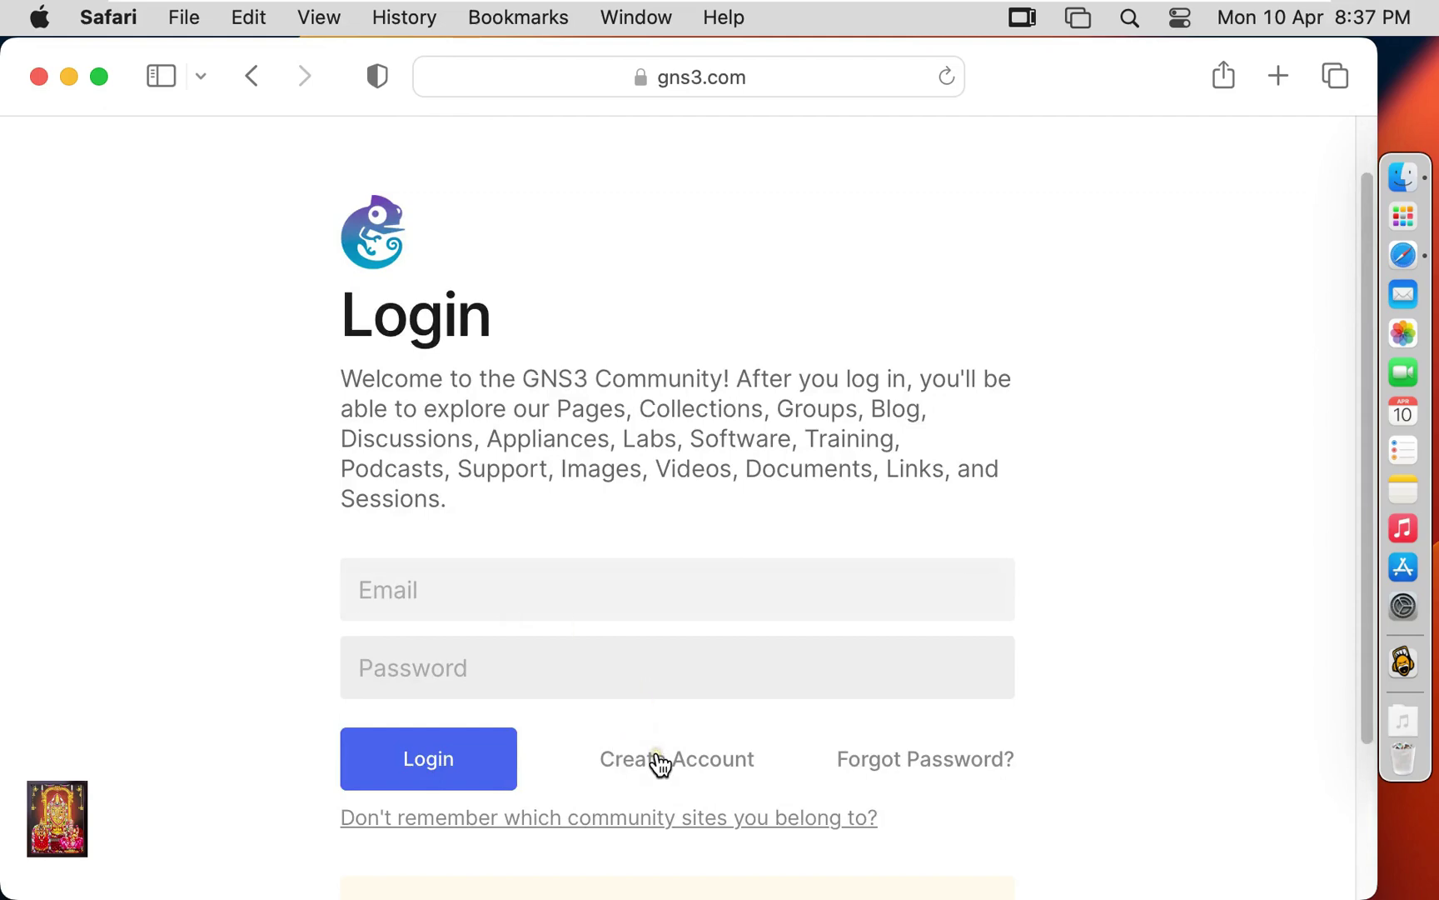
Enter first and last name, e-mail, organisation 'Student' and a matching password on the sign-up form.
left_click(429, 574)
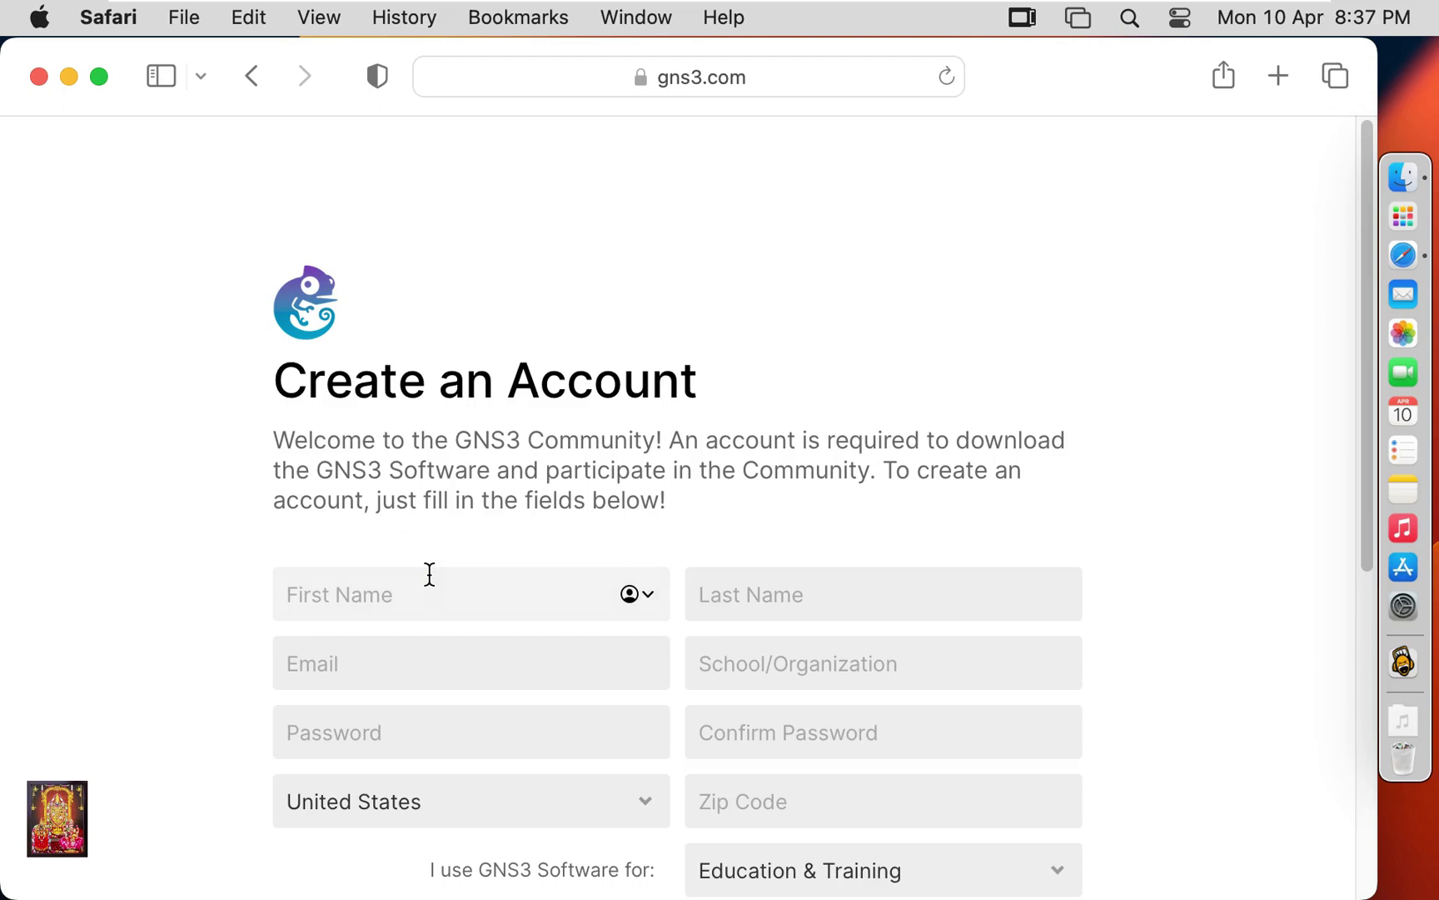
type("R")
key("Tab")
type("S")
left_click(331, 659)
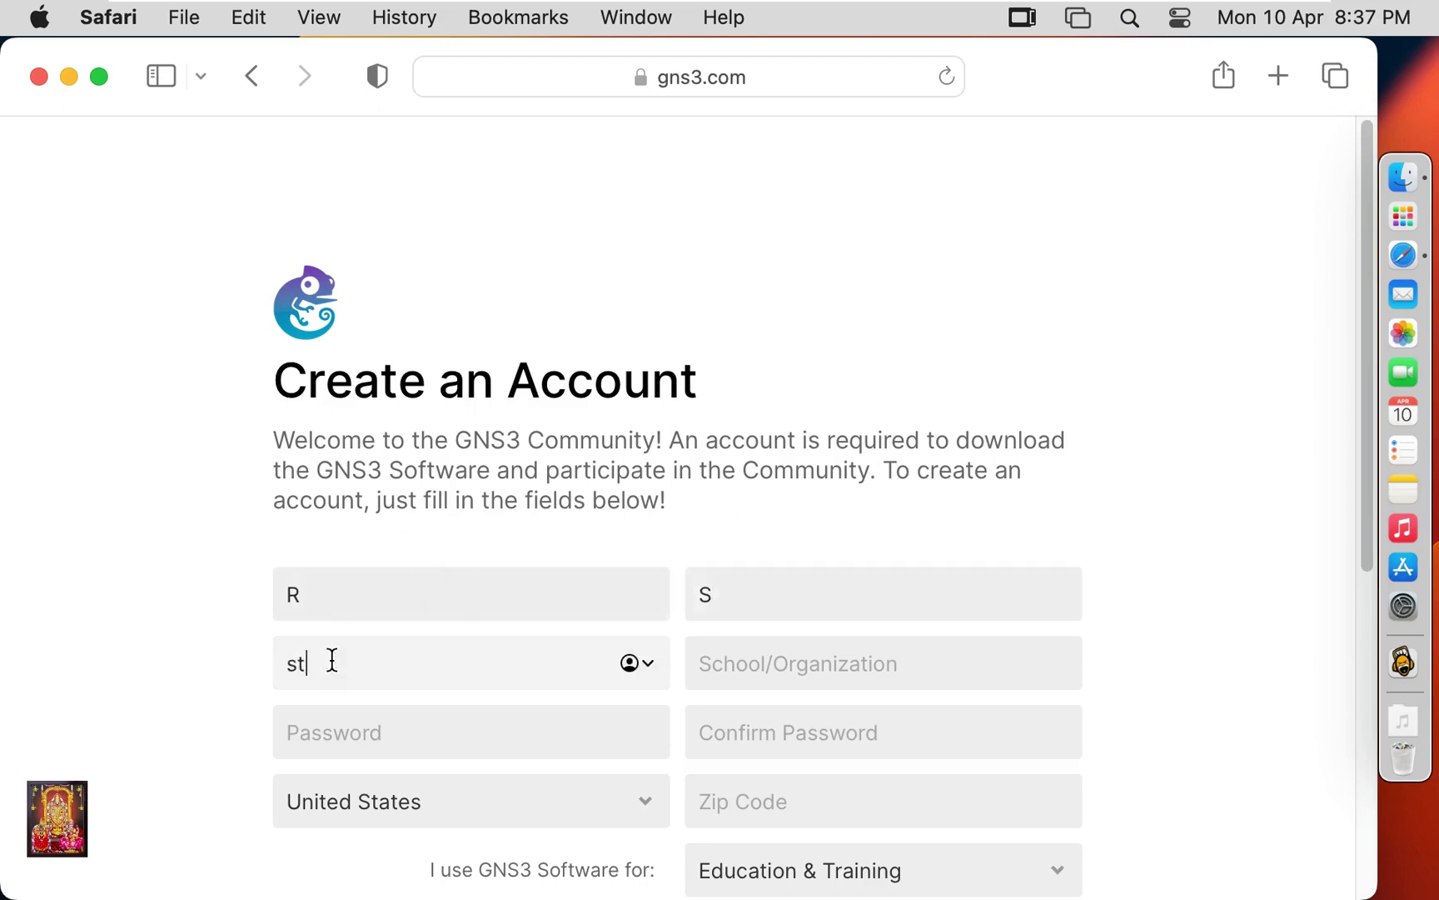
key("Tab")
type("Student")
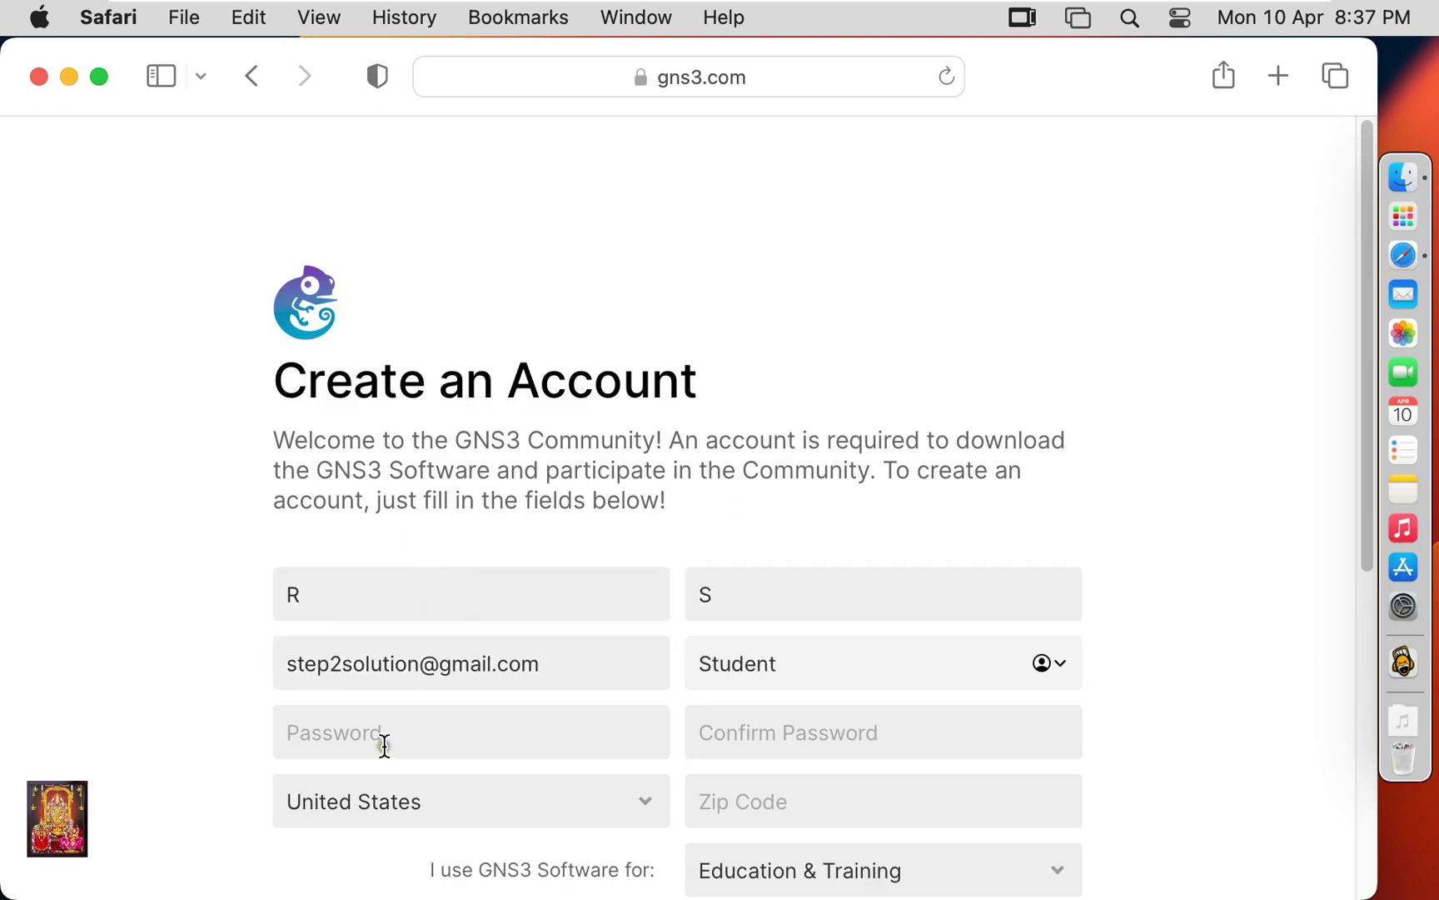
left_click(384, 744)
type("••••••••••••••")
left_click(752, 735)
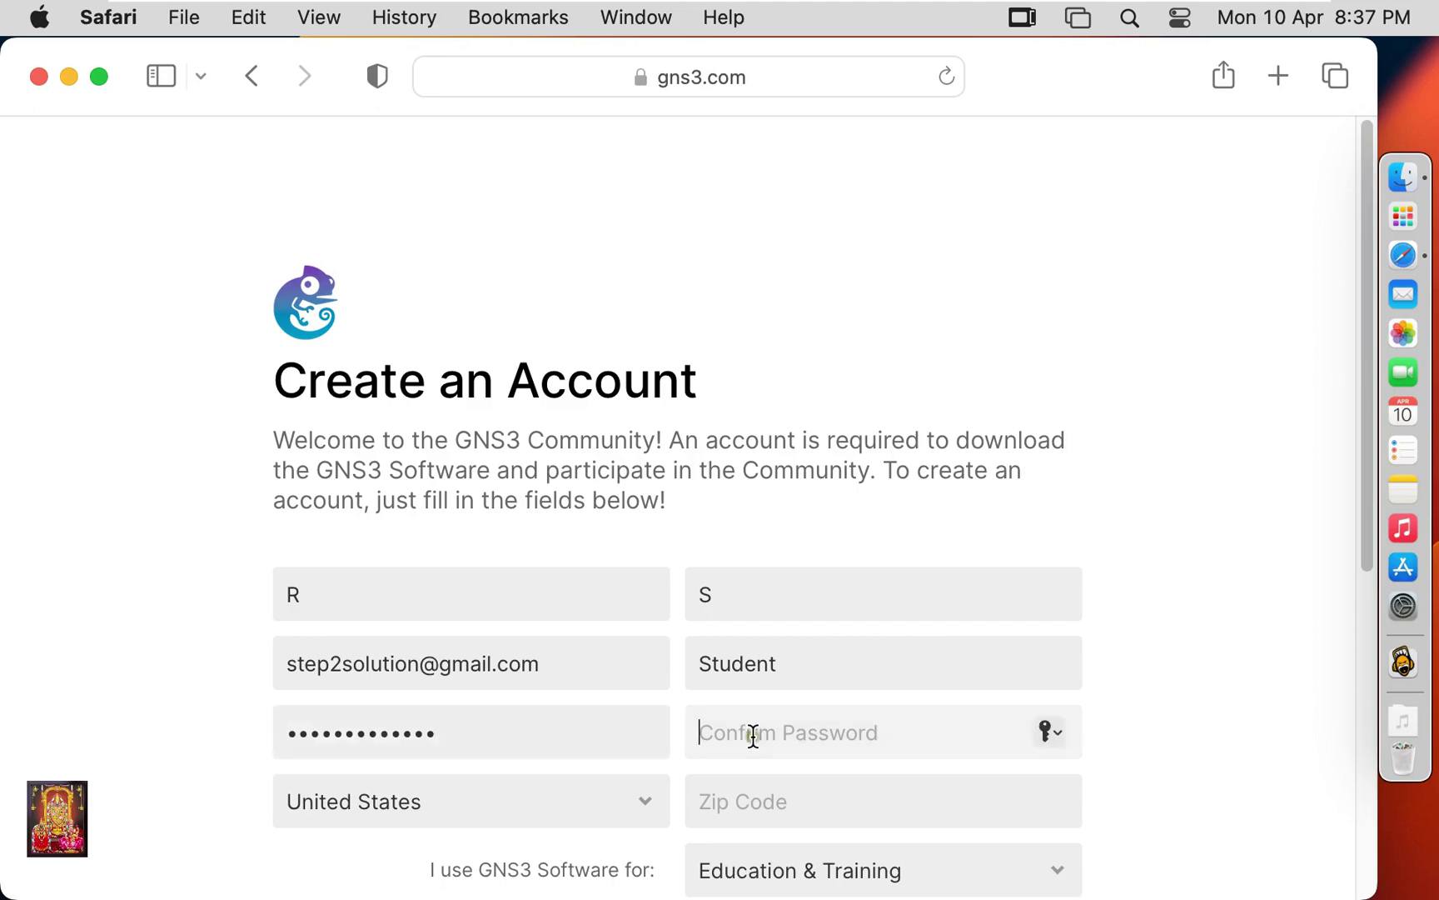
type("••••••••••••••")
Choose country India and state Delhi, submit the registration, and decline saving the password.
left_click(633, 812)
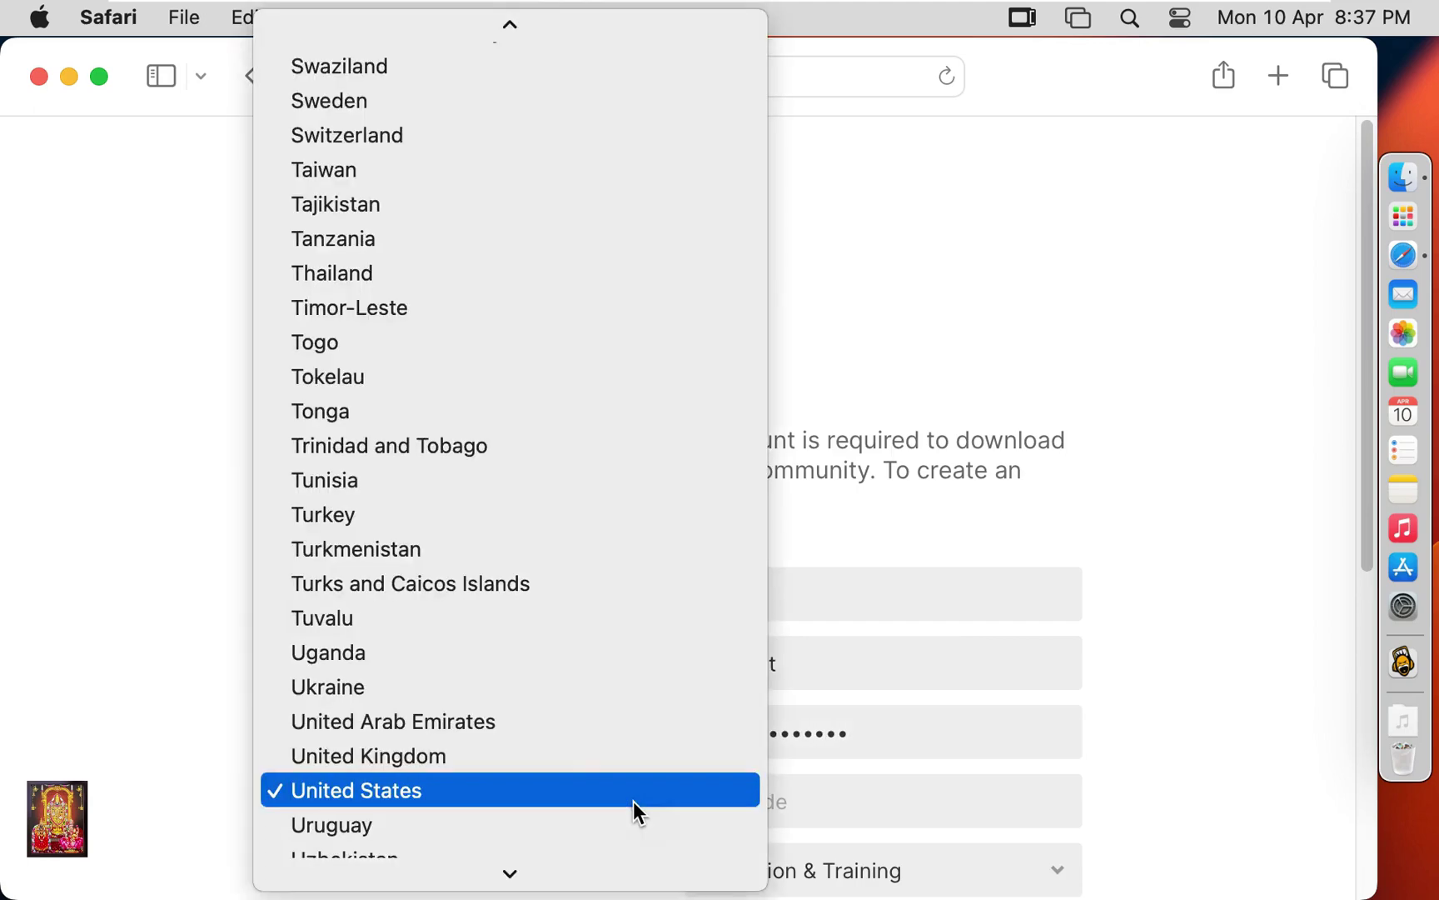
scroll(364, 595, "down", 4)
scroll(402, 596, "up", 20)
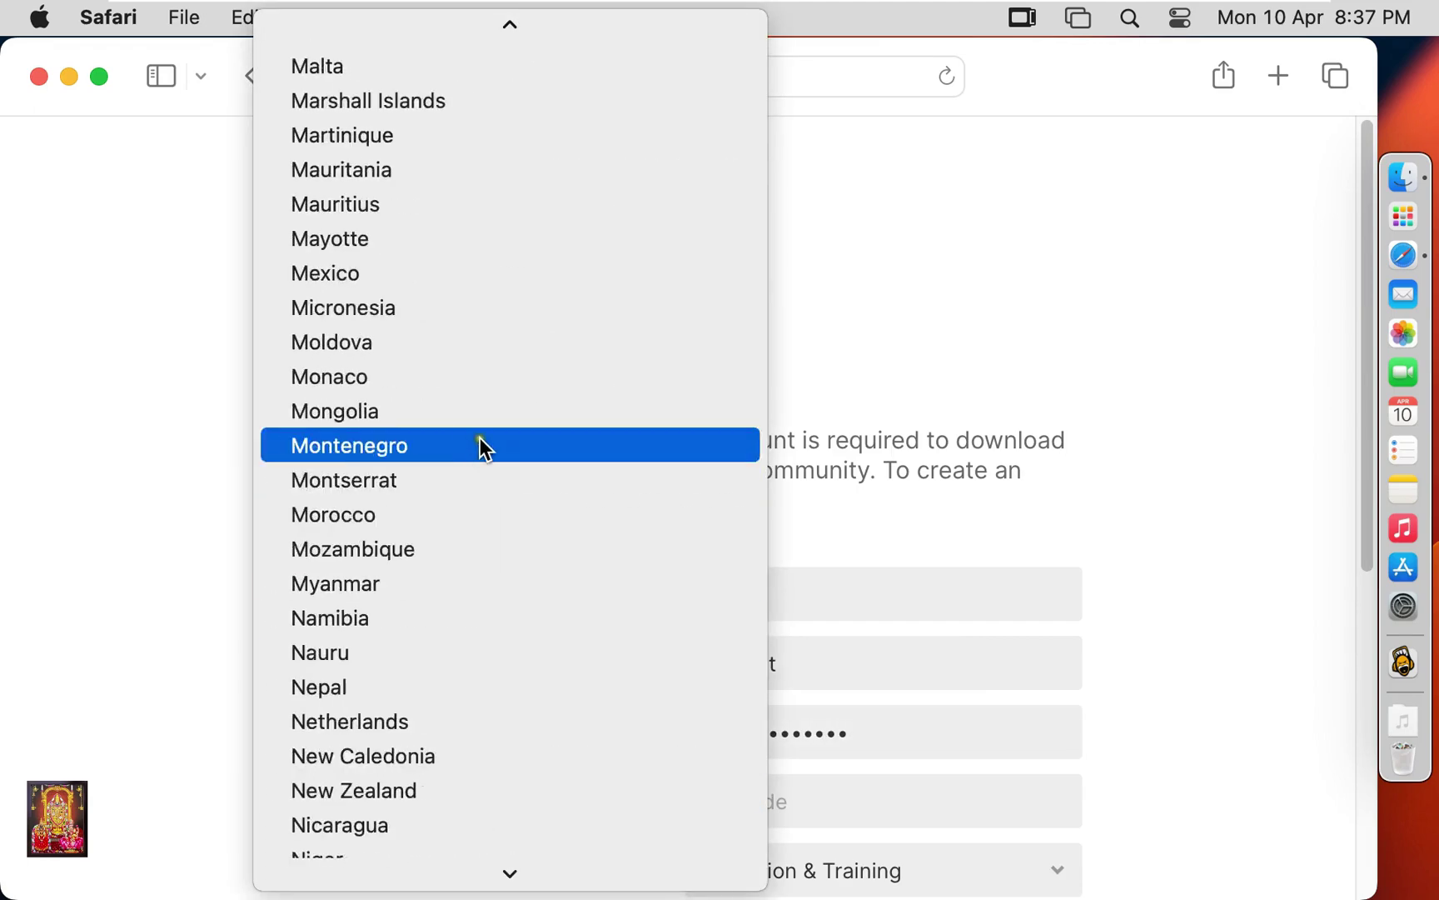
scroll(325, 204, "up", 1)
left_click(324, 204)
left_click(922, 819)
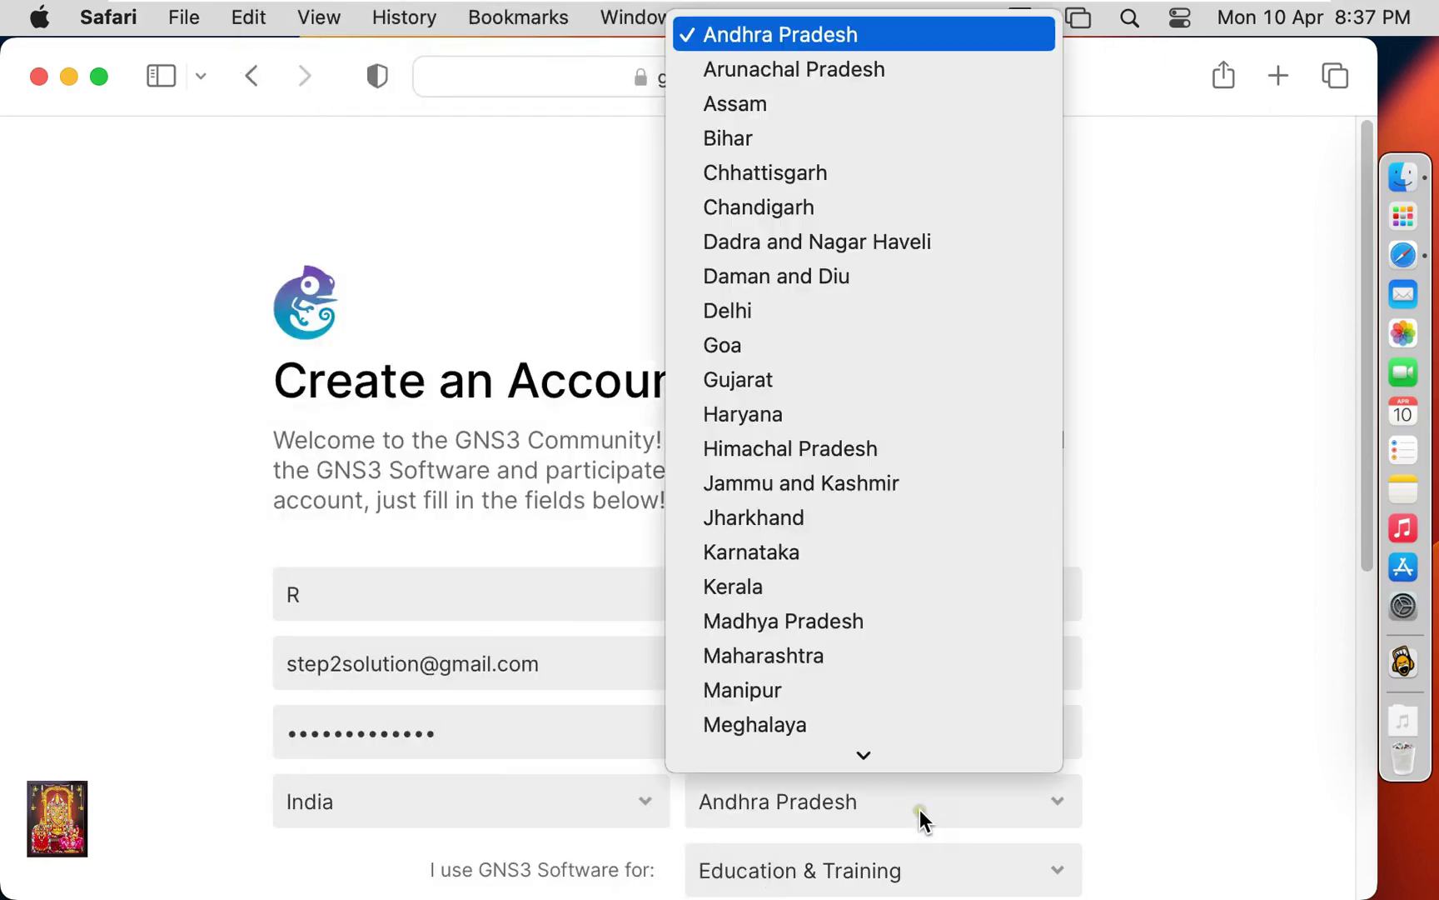
left_click(736, 334)
scroll(747, 597, "down", 3)
left_click(681, 750)
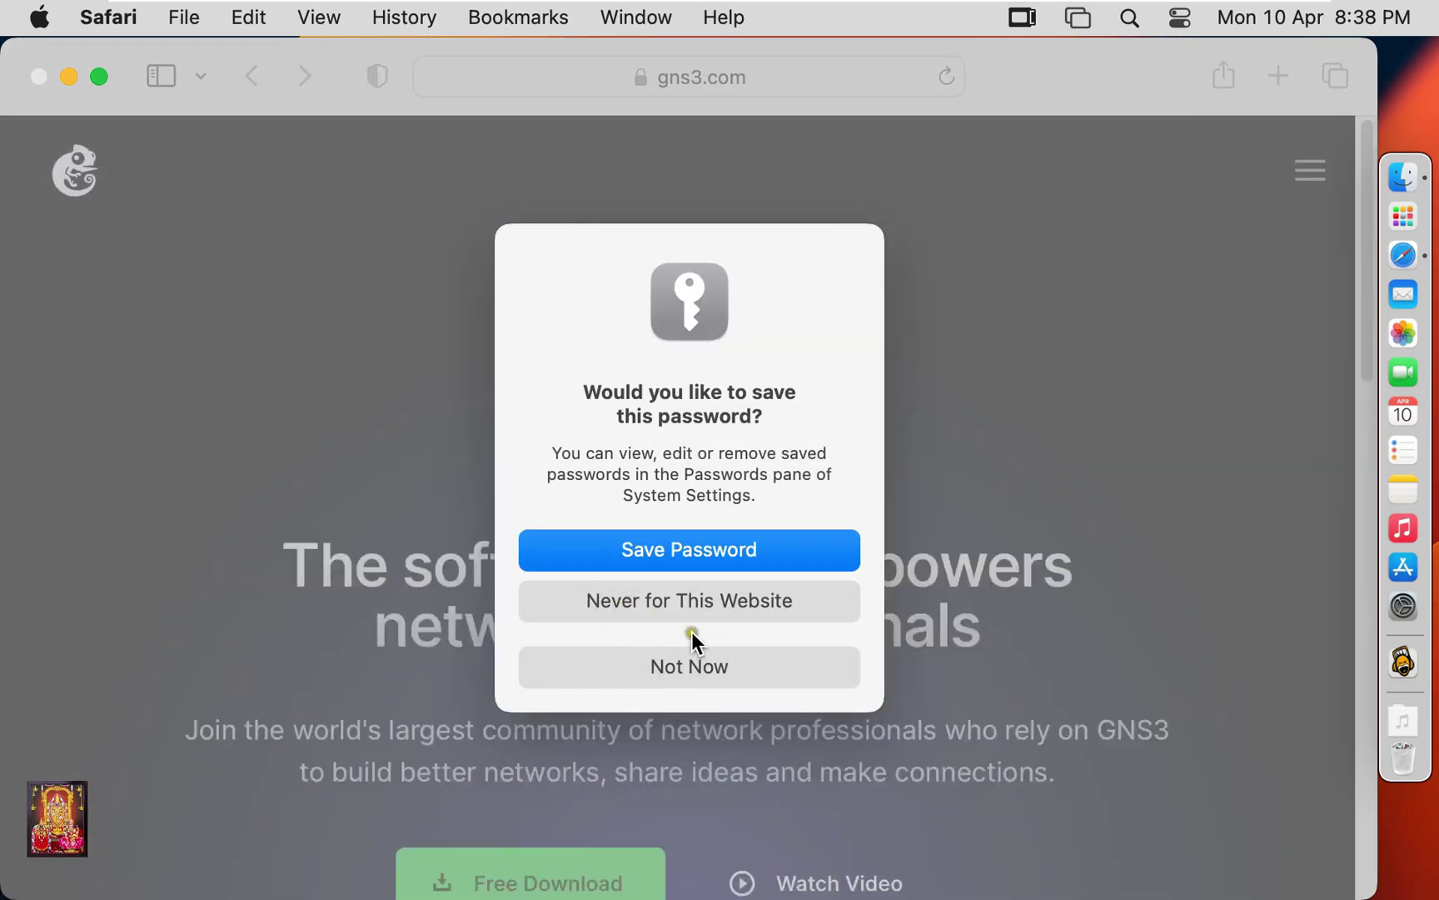
left_click(688, 658)
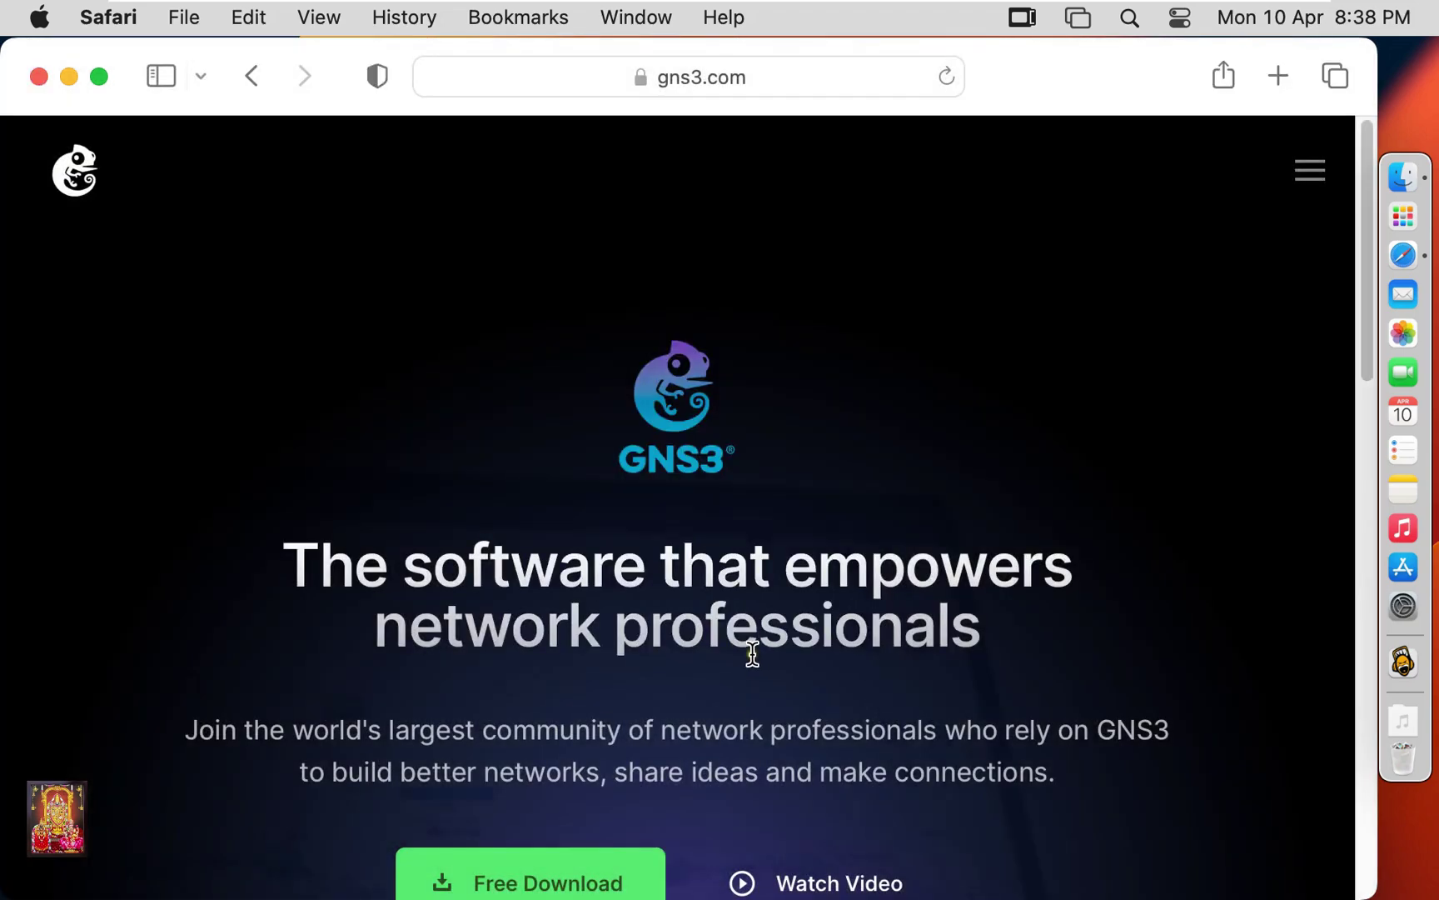
Download GNS3-2.2.38.dmg (118.2 MB) for Mac via Free Download, allowing gns3.com downloads.
scroll(765, 656, "down", 5)
scroll(740, 643, "down", 2)
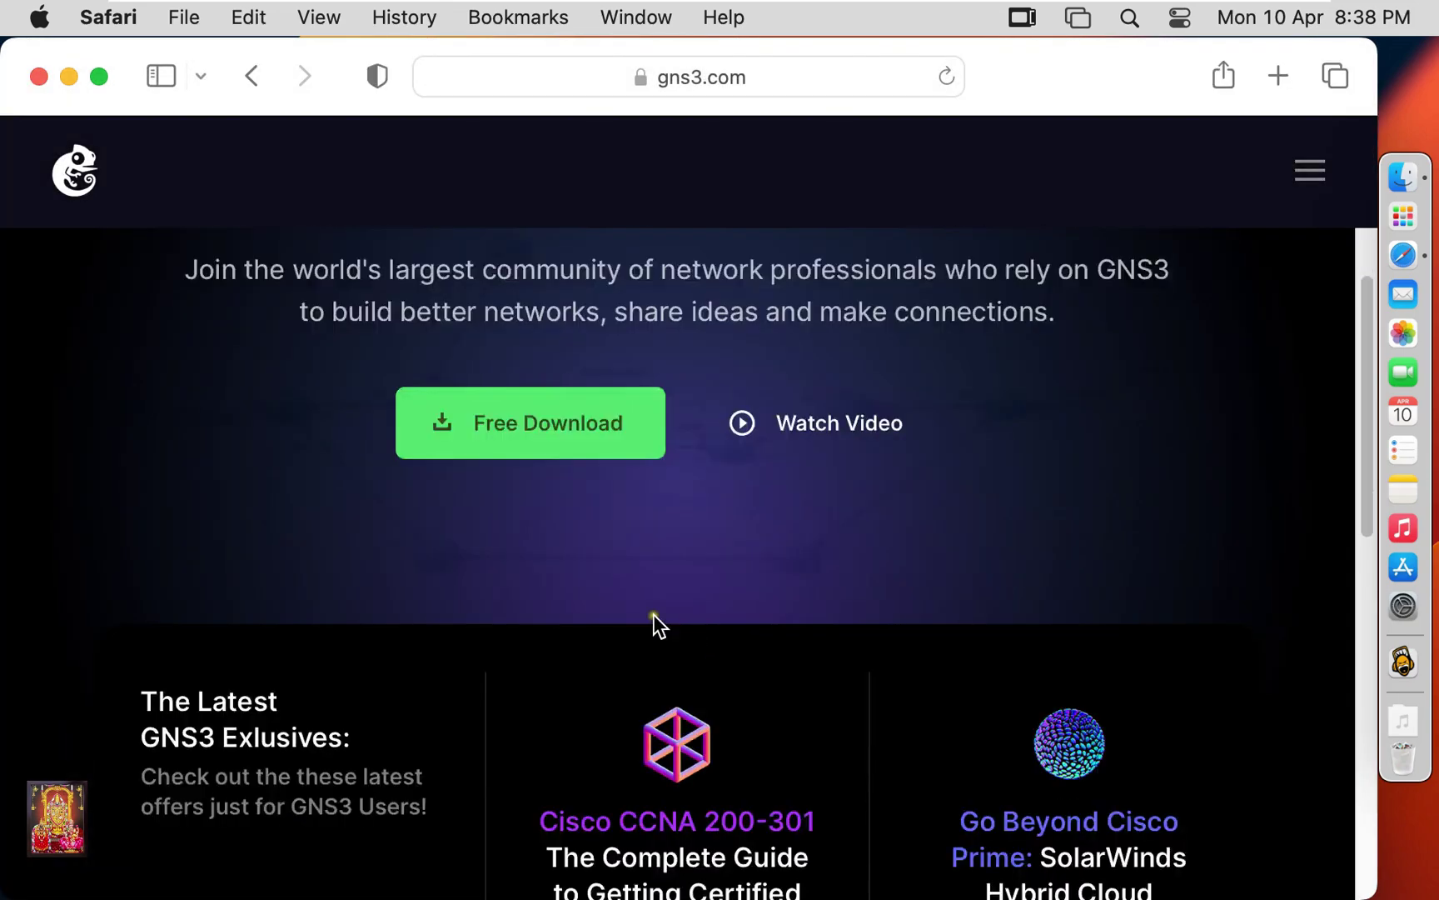
left_click(593, 427)
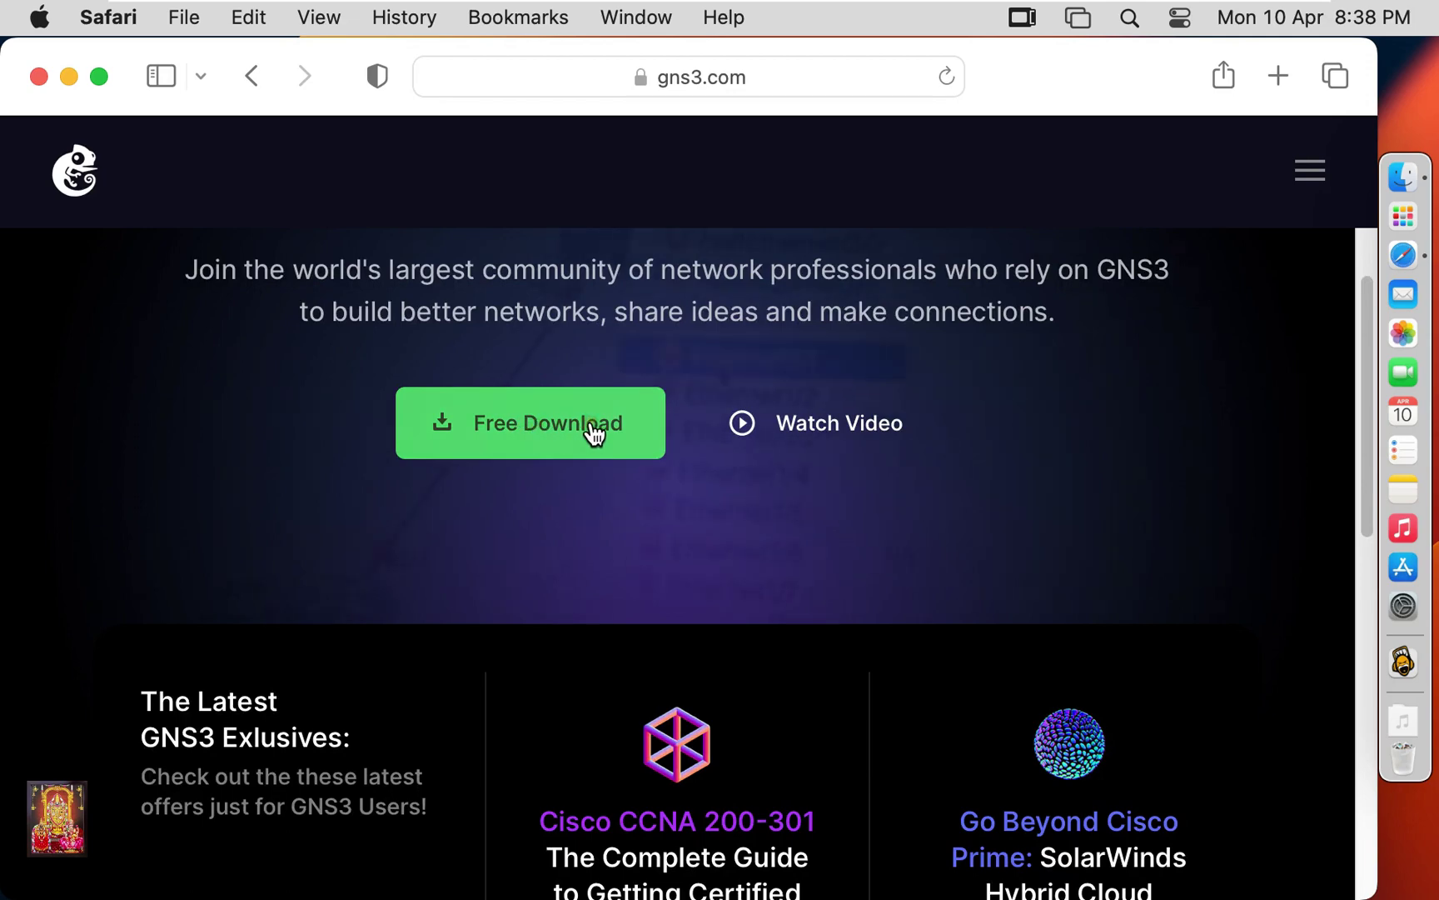
left_click(594, 430)
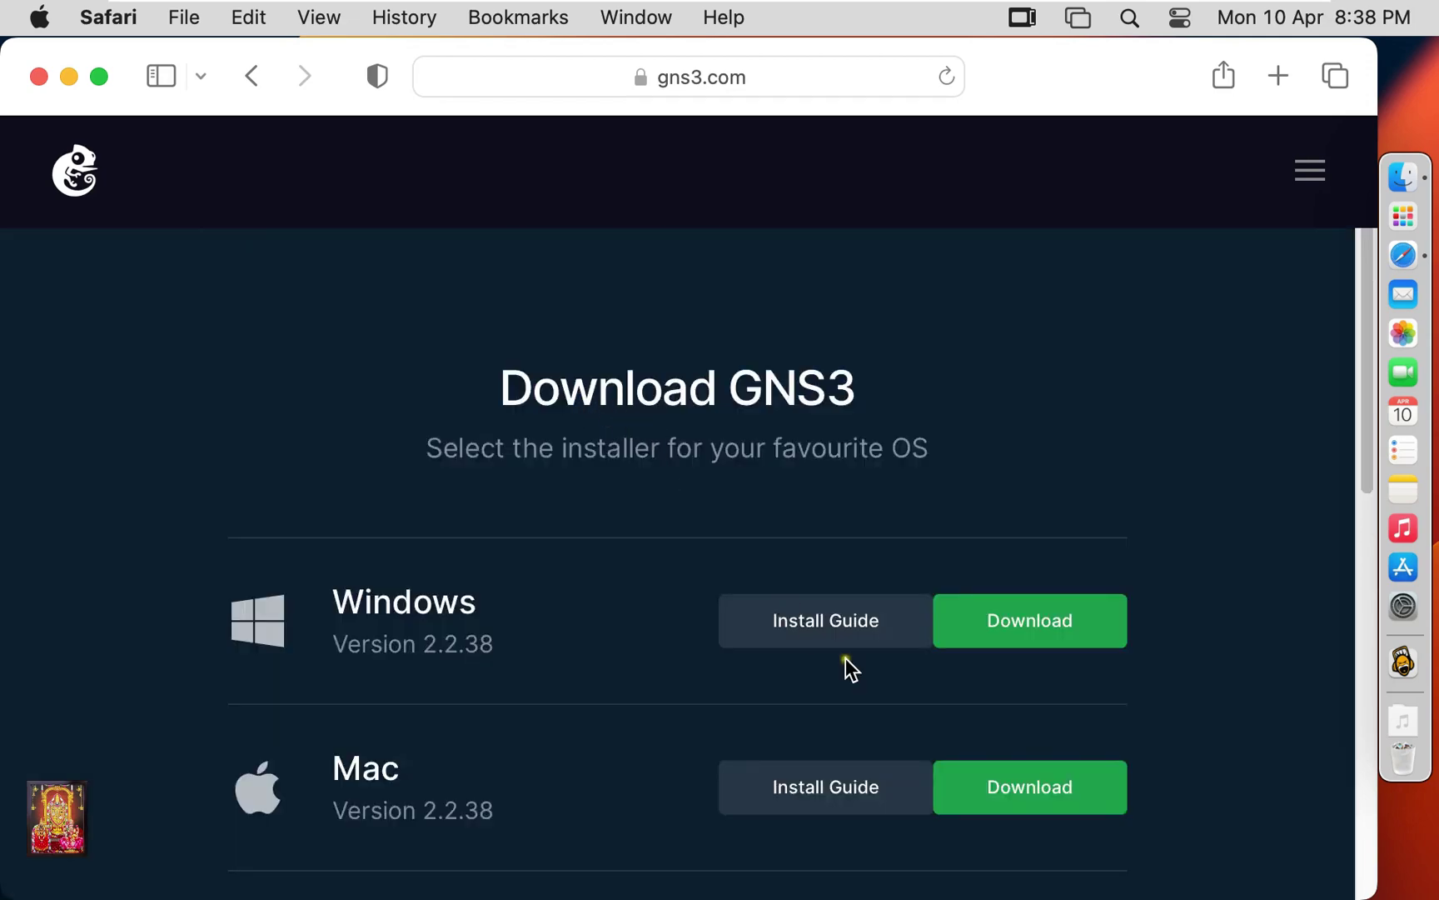
left_click(1014, 802)
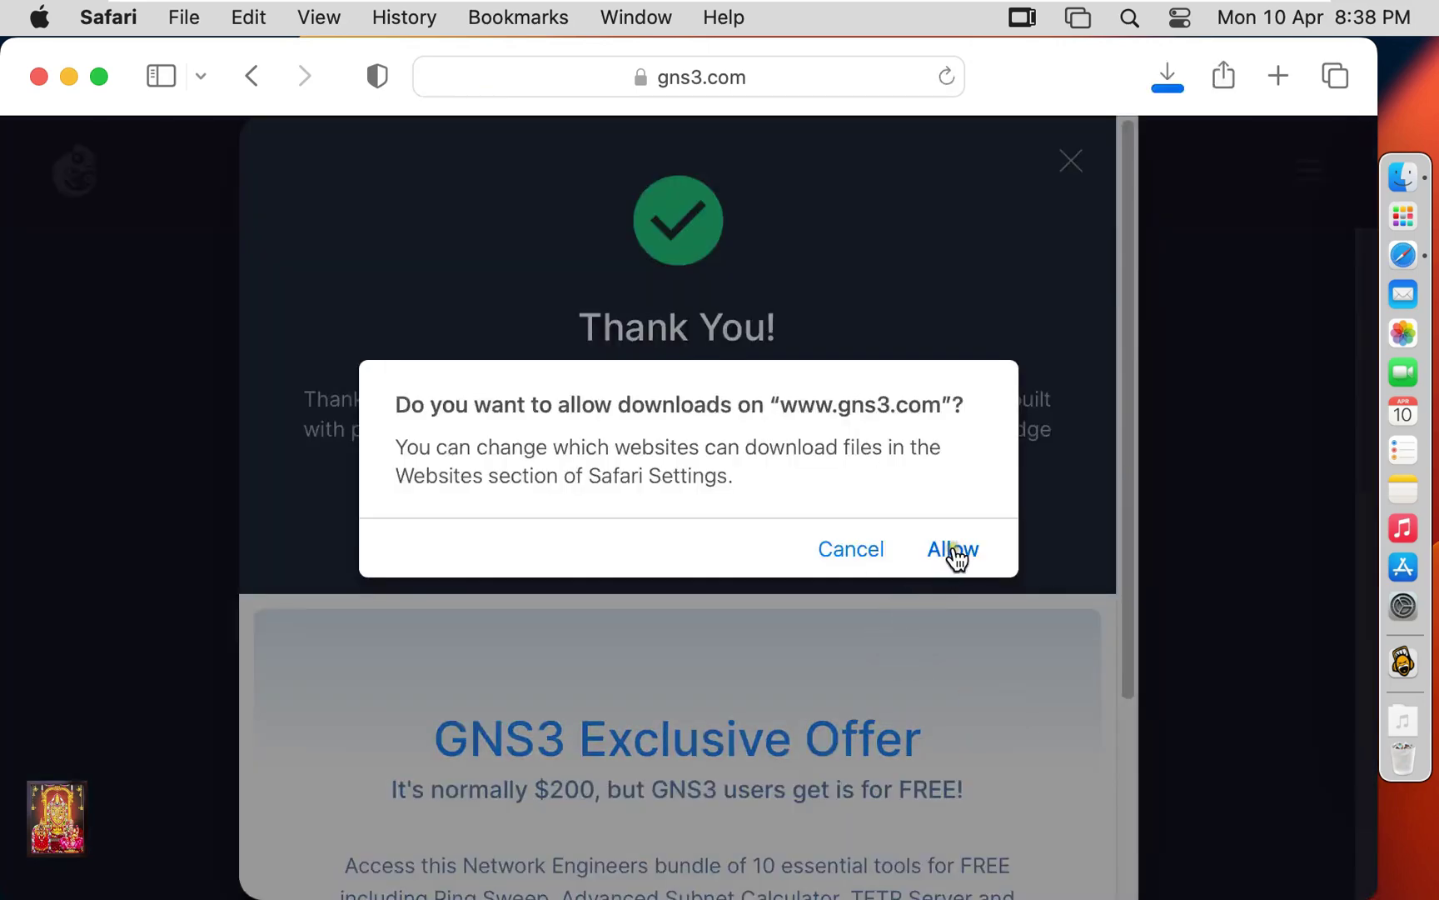
left_click(952, 551)
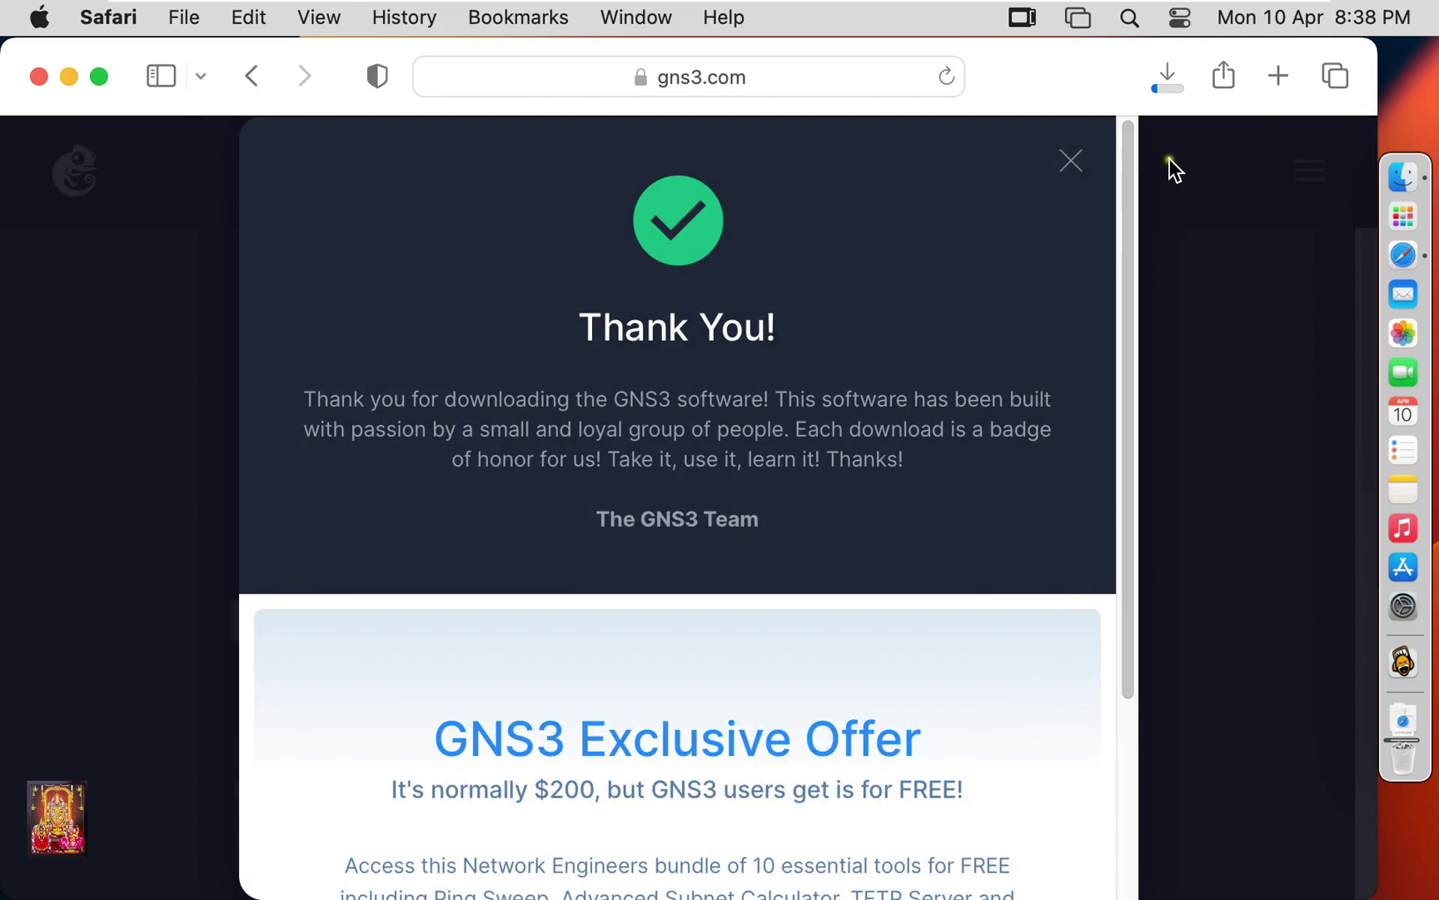
left_click(1167, 93)
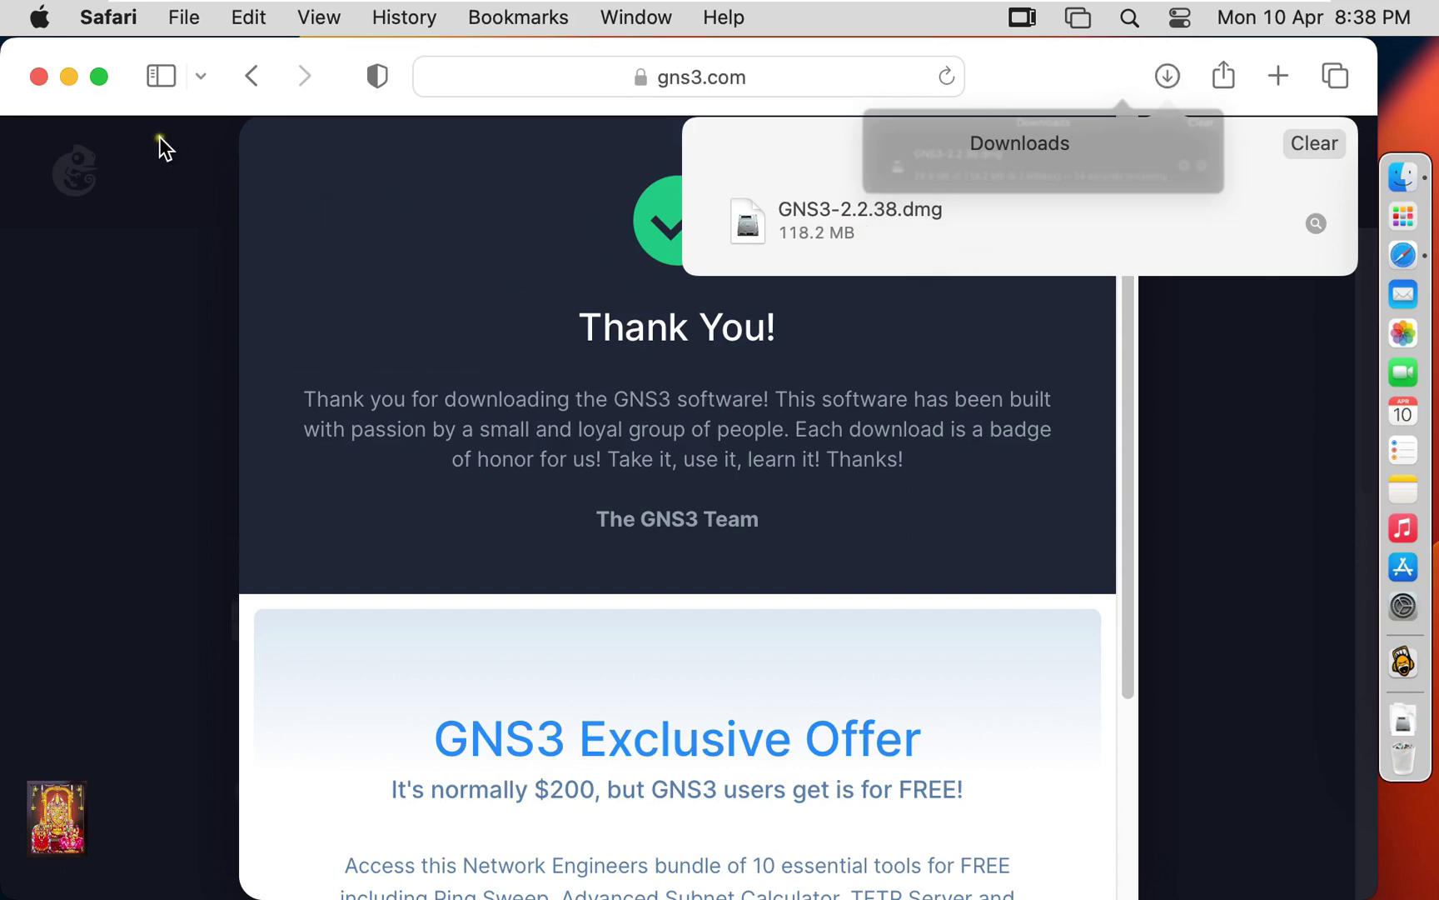
Close Safari and mount GNS3-2.2.38.dmg from Downloads using Open With > DiskImageMounter.
left_click(38, 78)
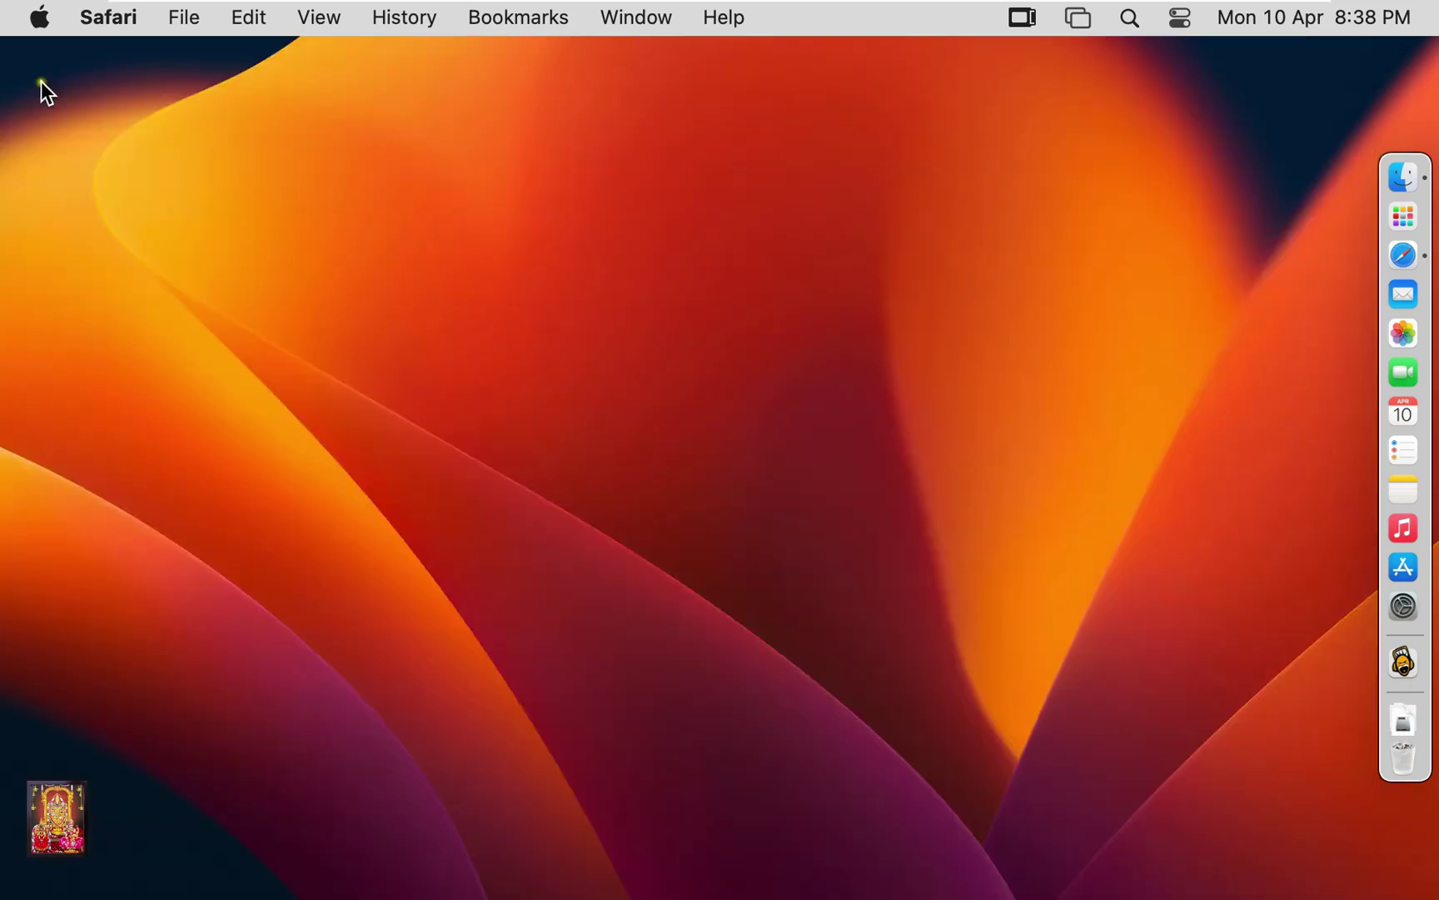
left_click(1404, 187)
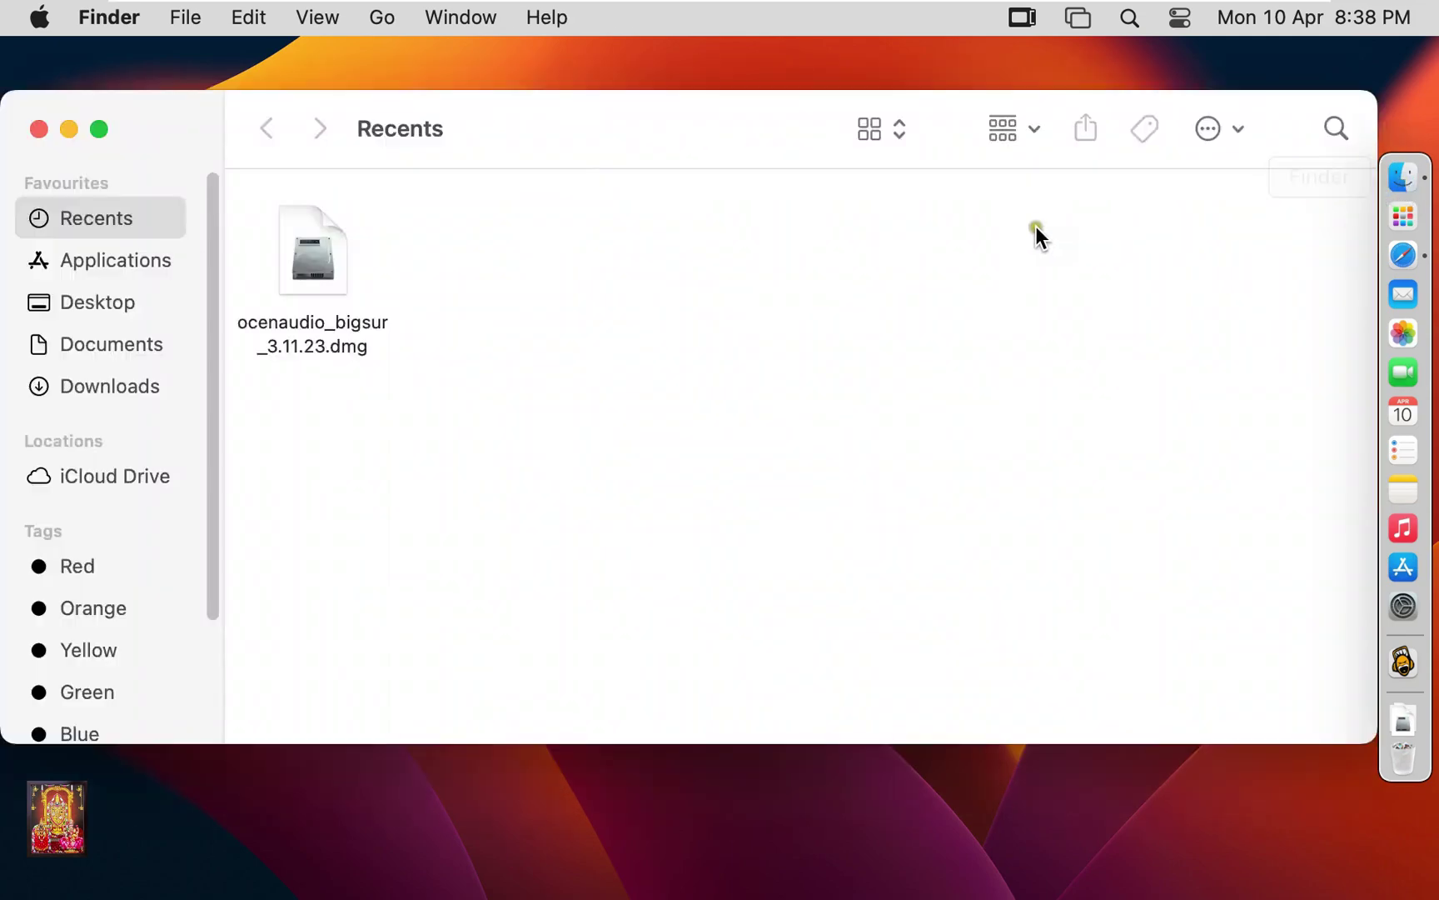
left_click(146, 390)
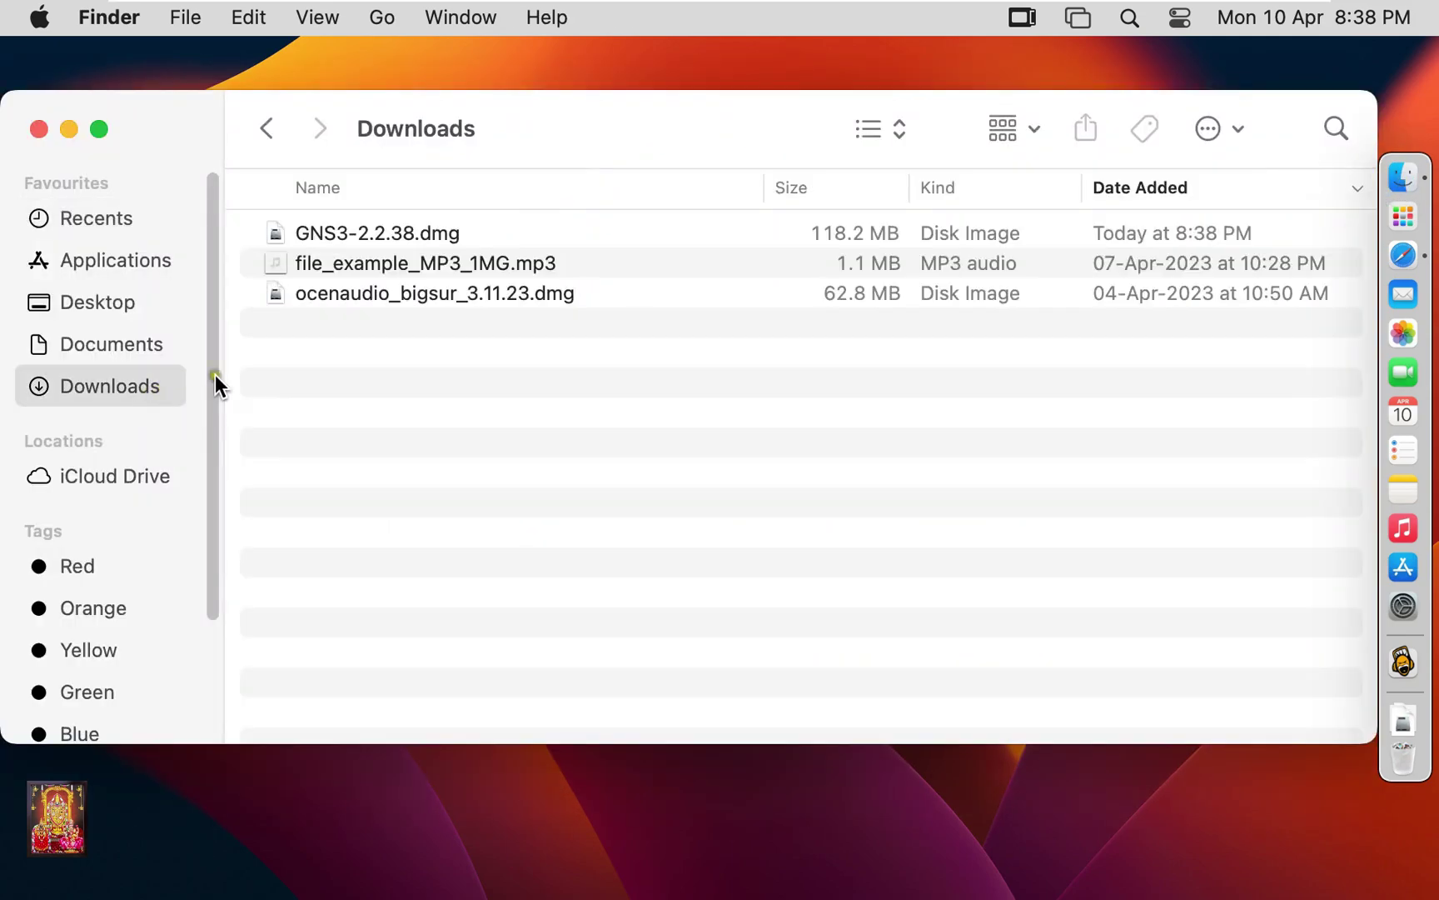
left_click(412, 239)
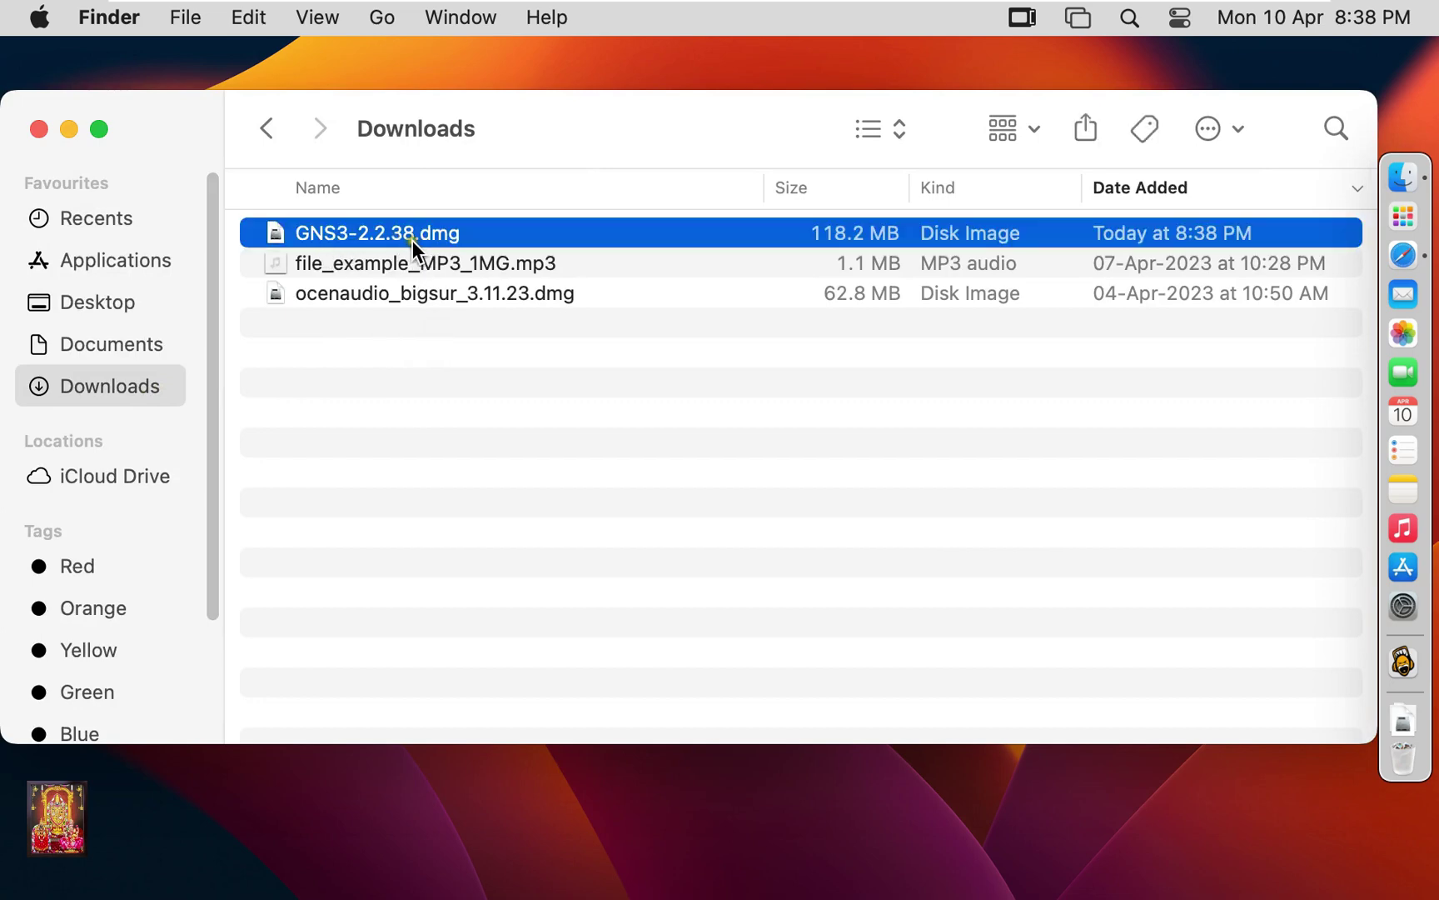
right_click(436, 236)
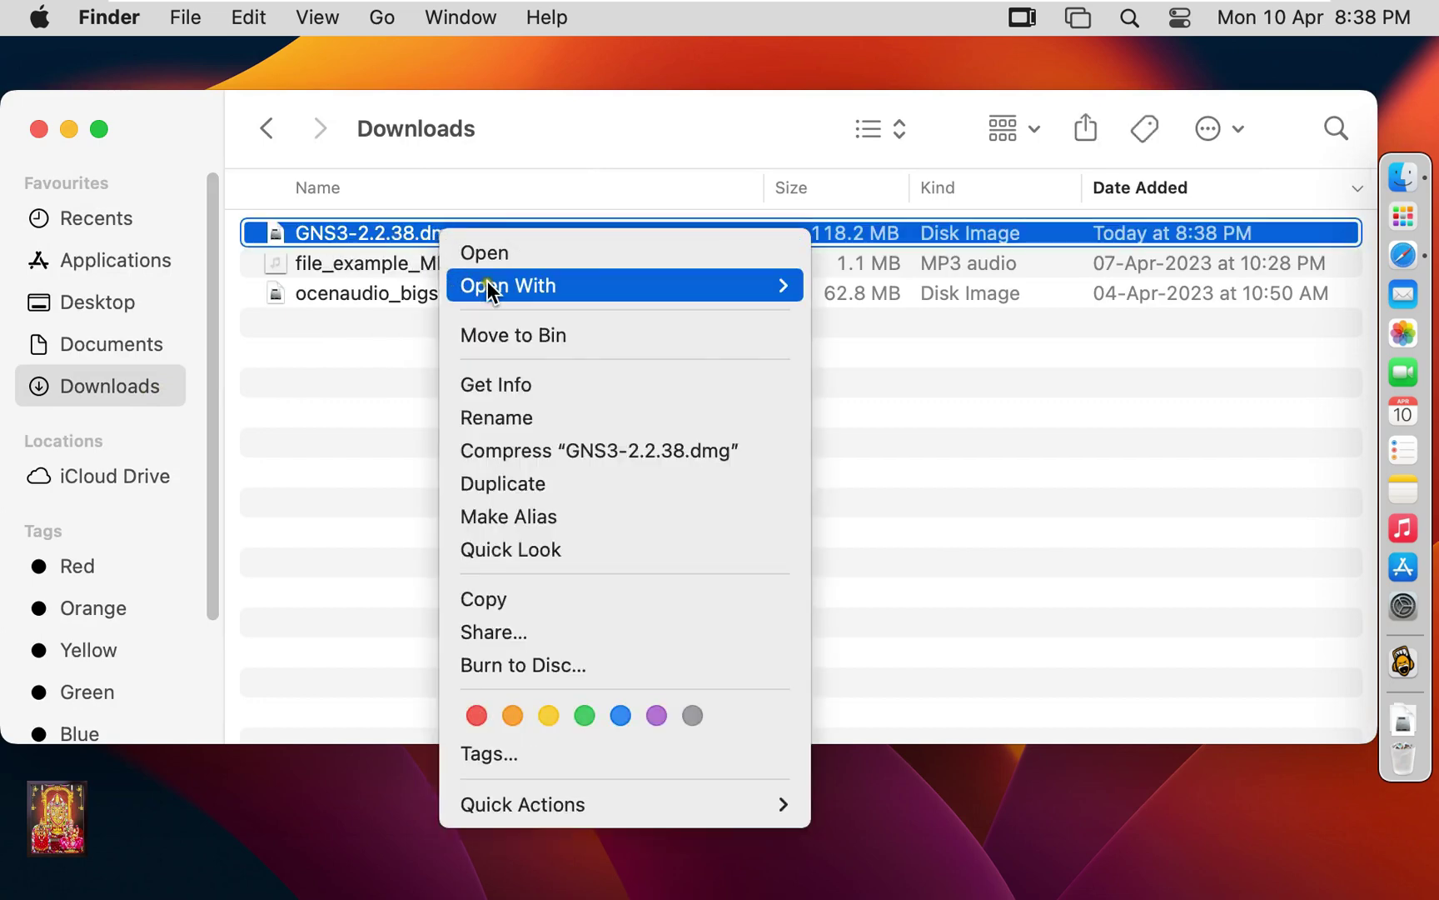
mouse_move(494, 288)
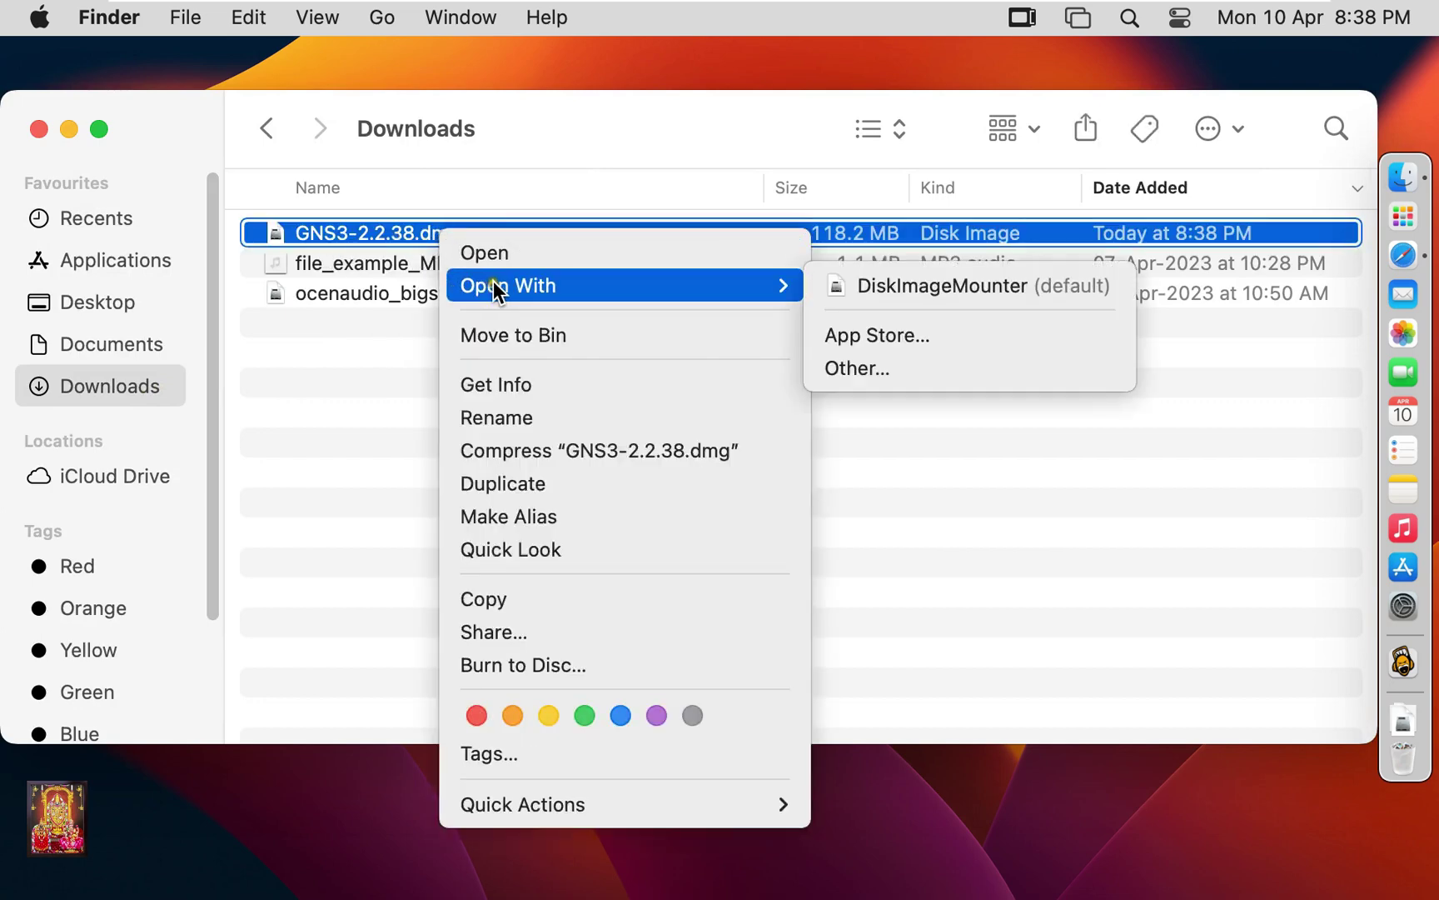
left_click(973, 288)
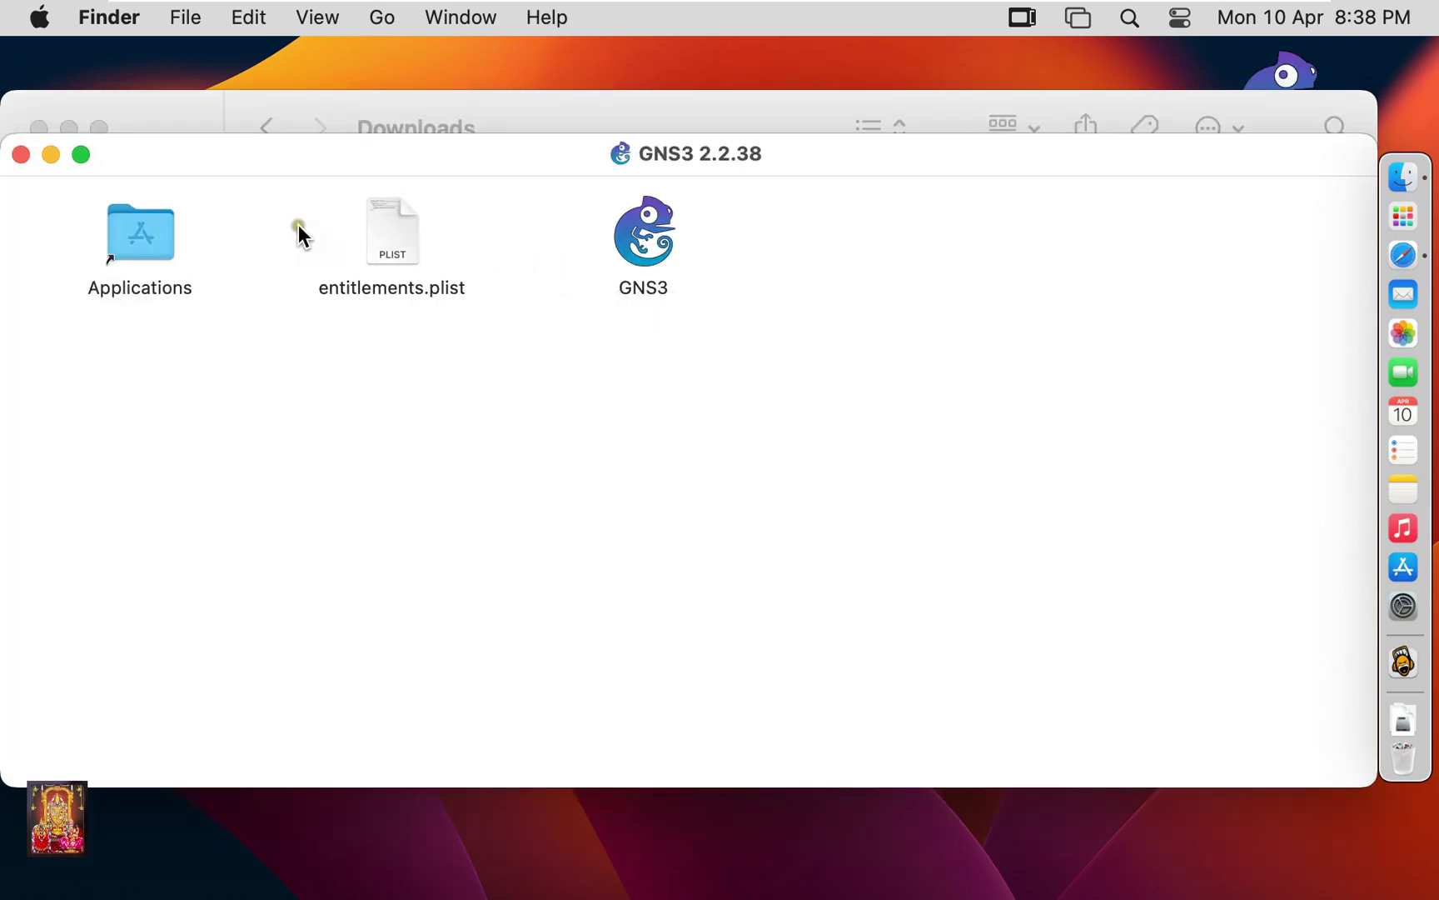
left_click(159, 102)
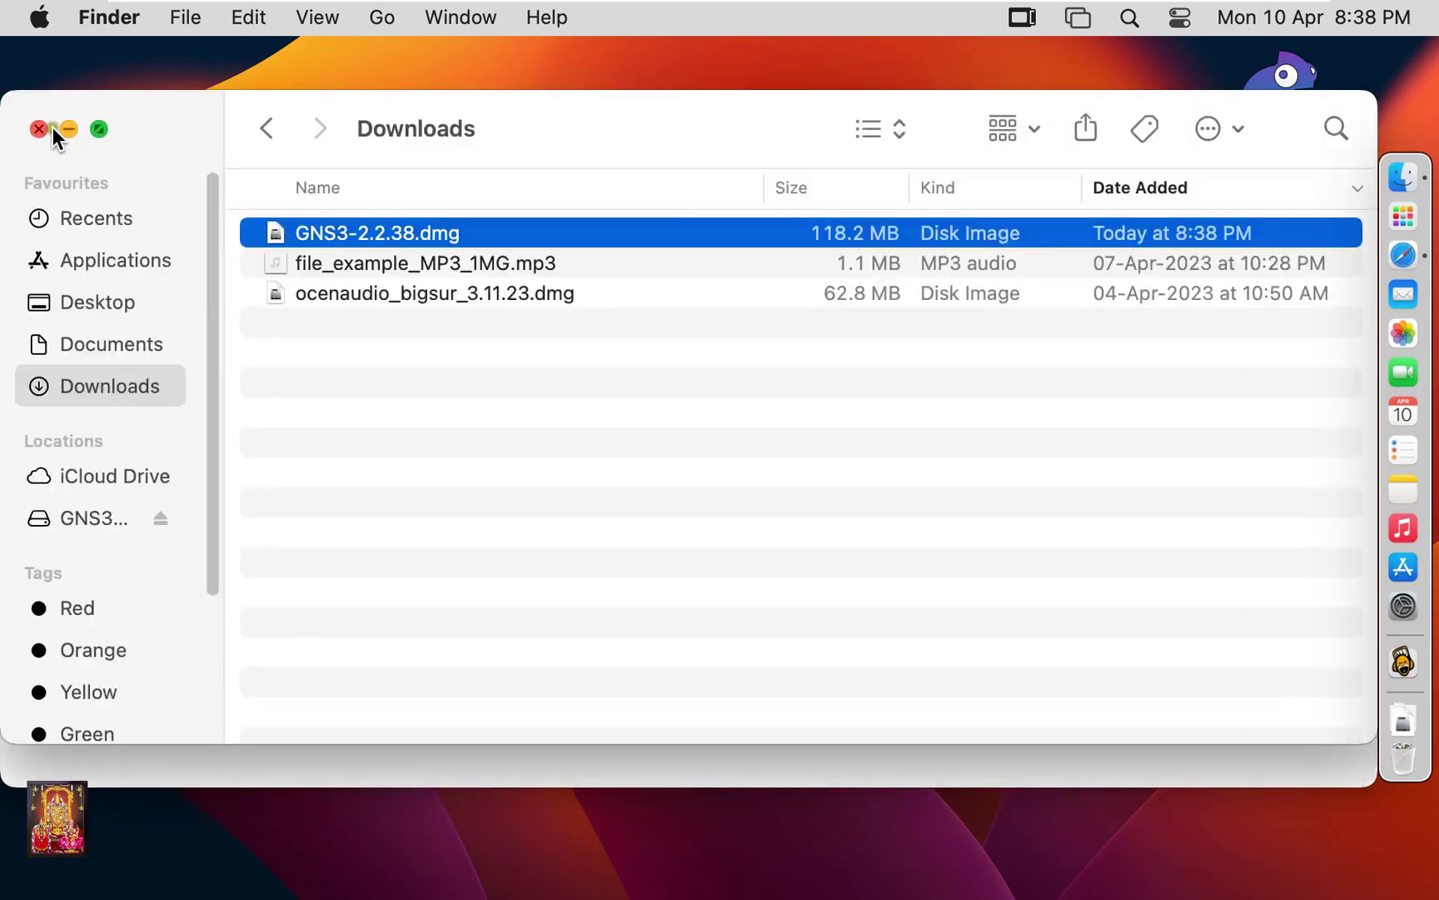
Drag GNS3 into Applications, then close the volume window and eject GNS3 2.2.38.
left_click(38, 128)
left_click_drag(647, 245, 135, 239)
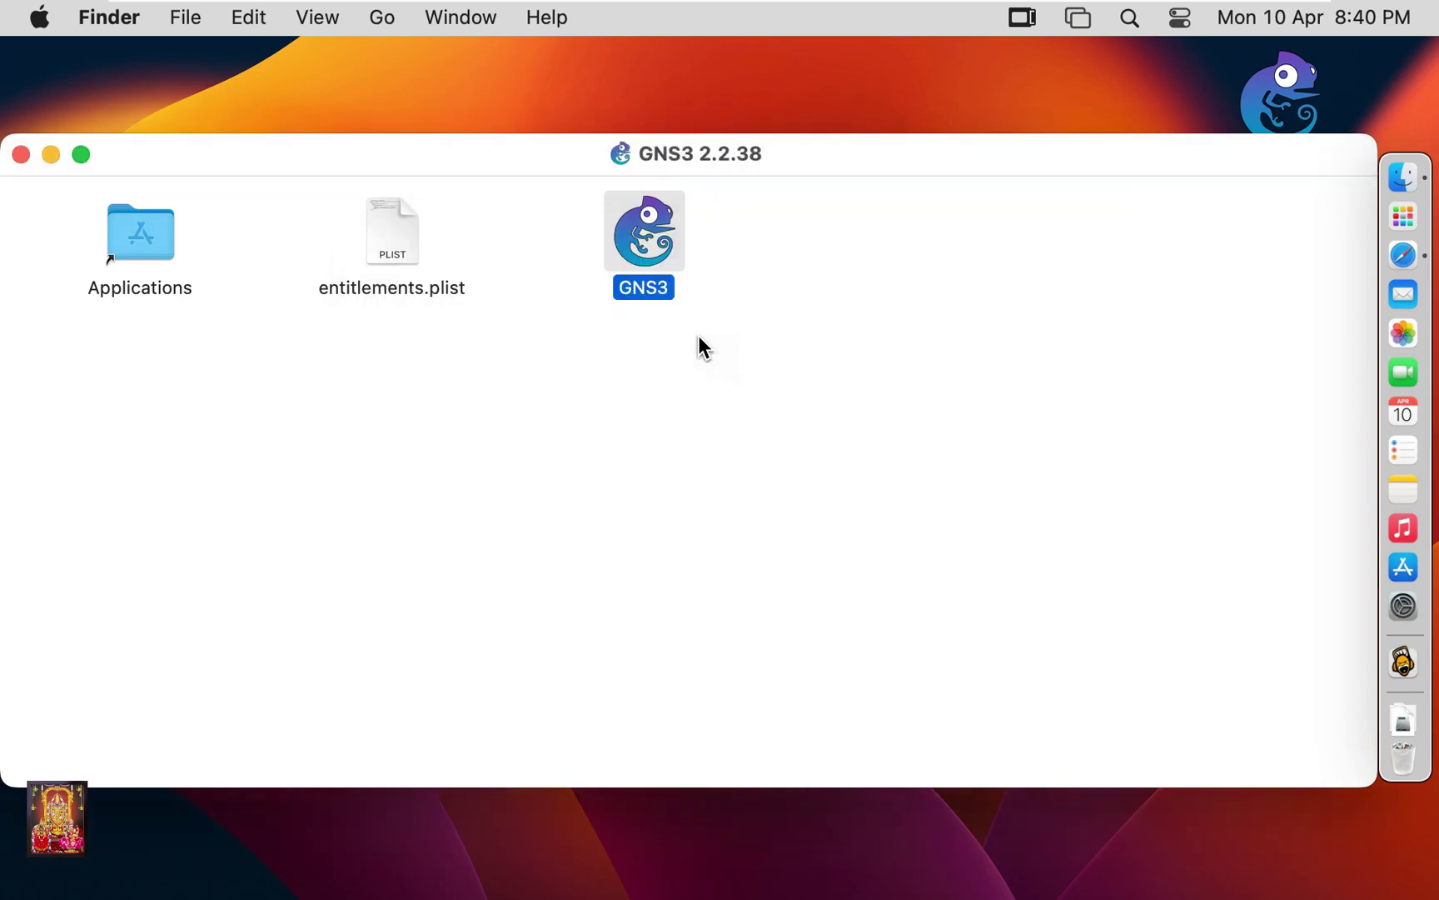
left_click(21, 155)
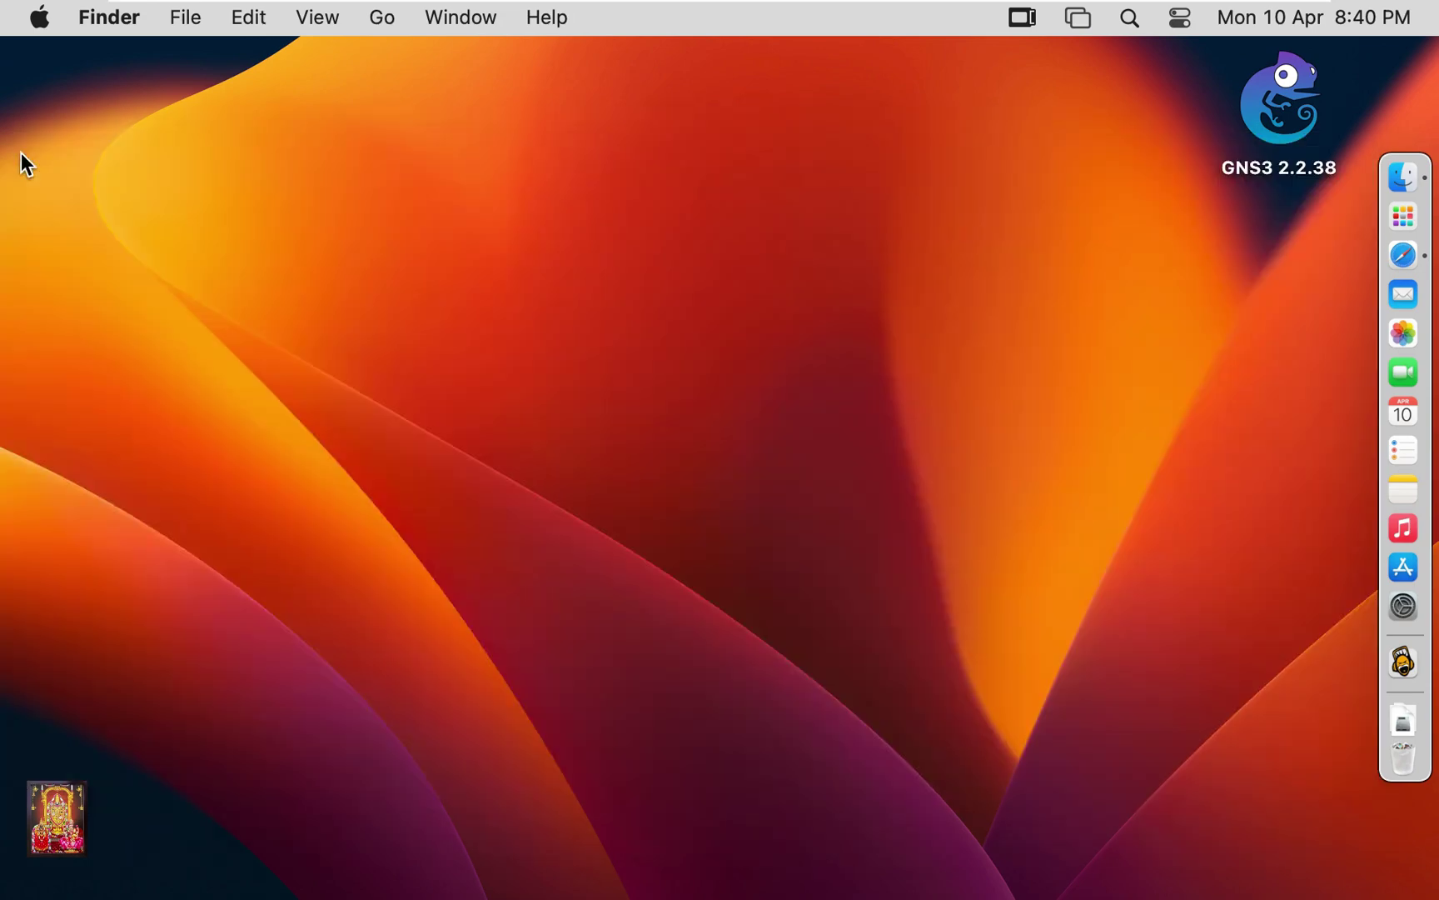
right_click(1282, 97)
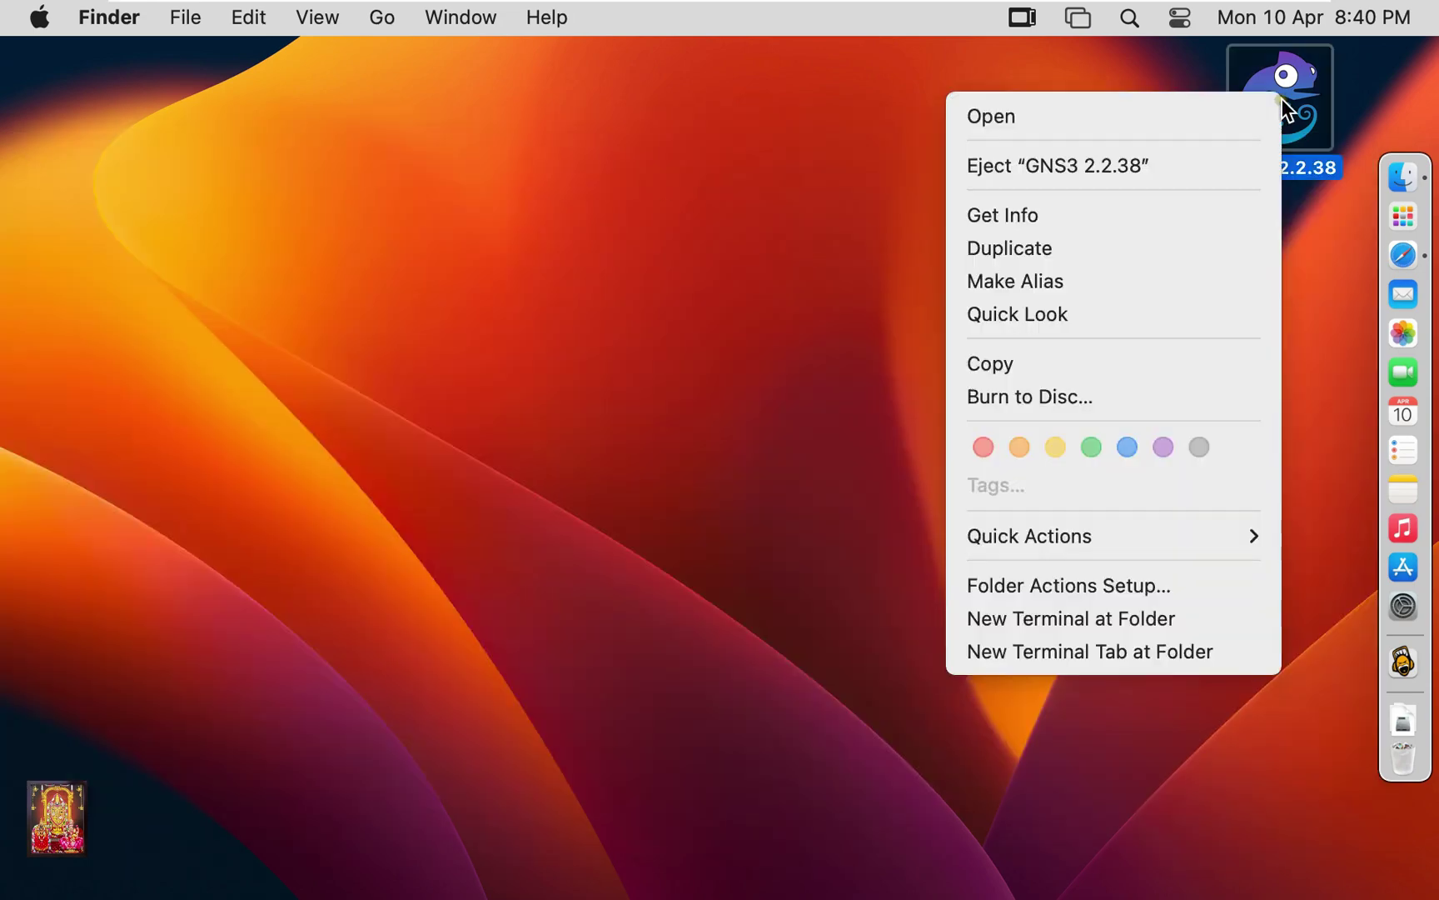
left_click(1153, 165)
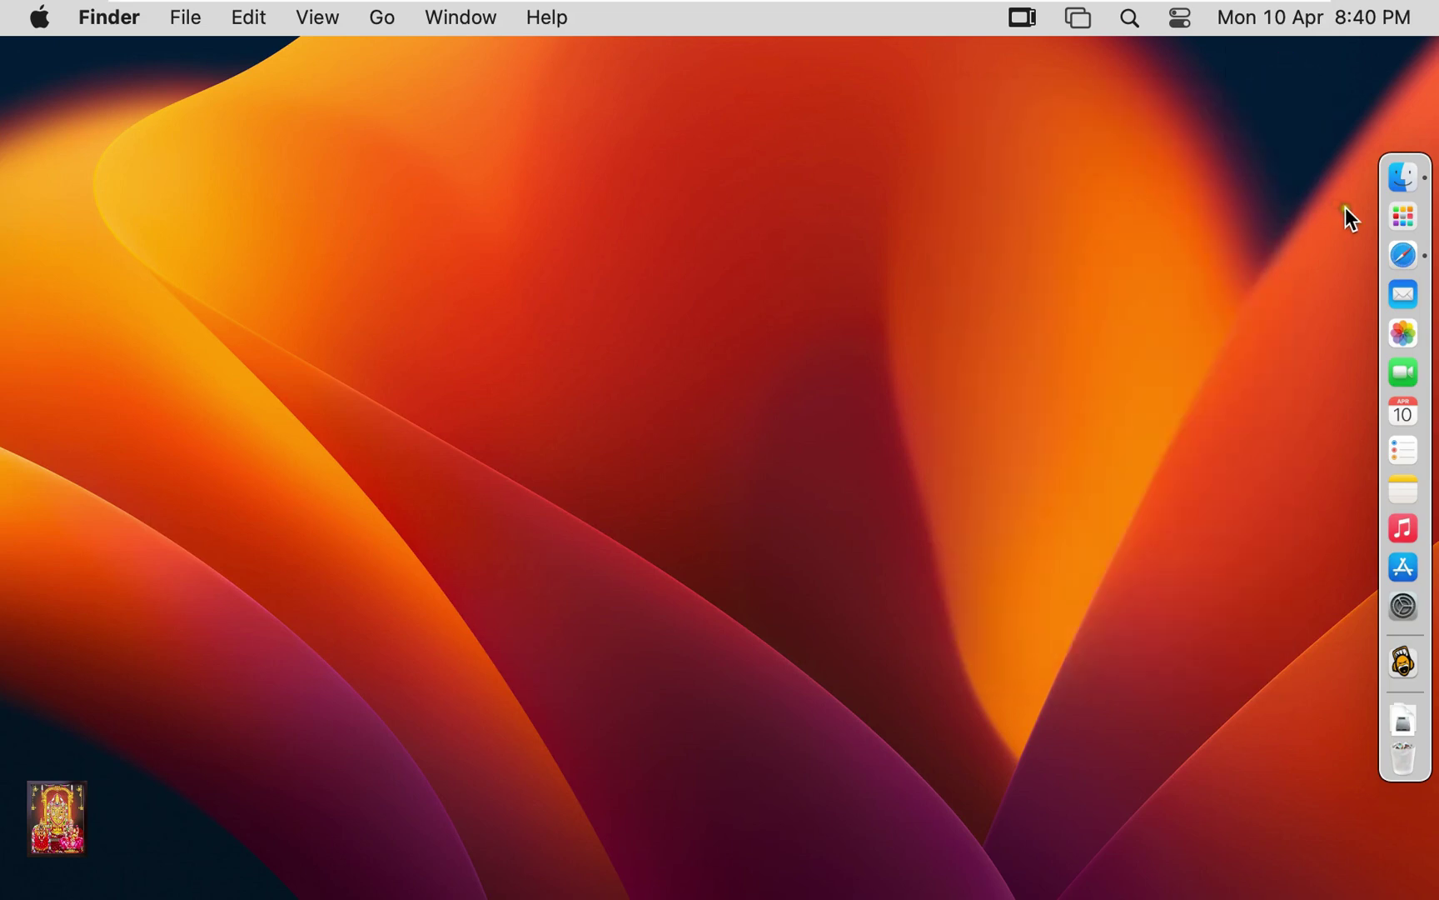
Launch GNS3 from Launchpad, answer No to uBridge root permissions, and cancel the Project dialog.
left_click(1405, 220)
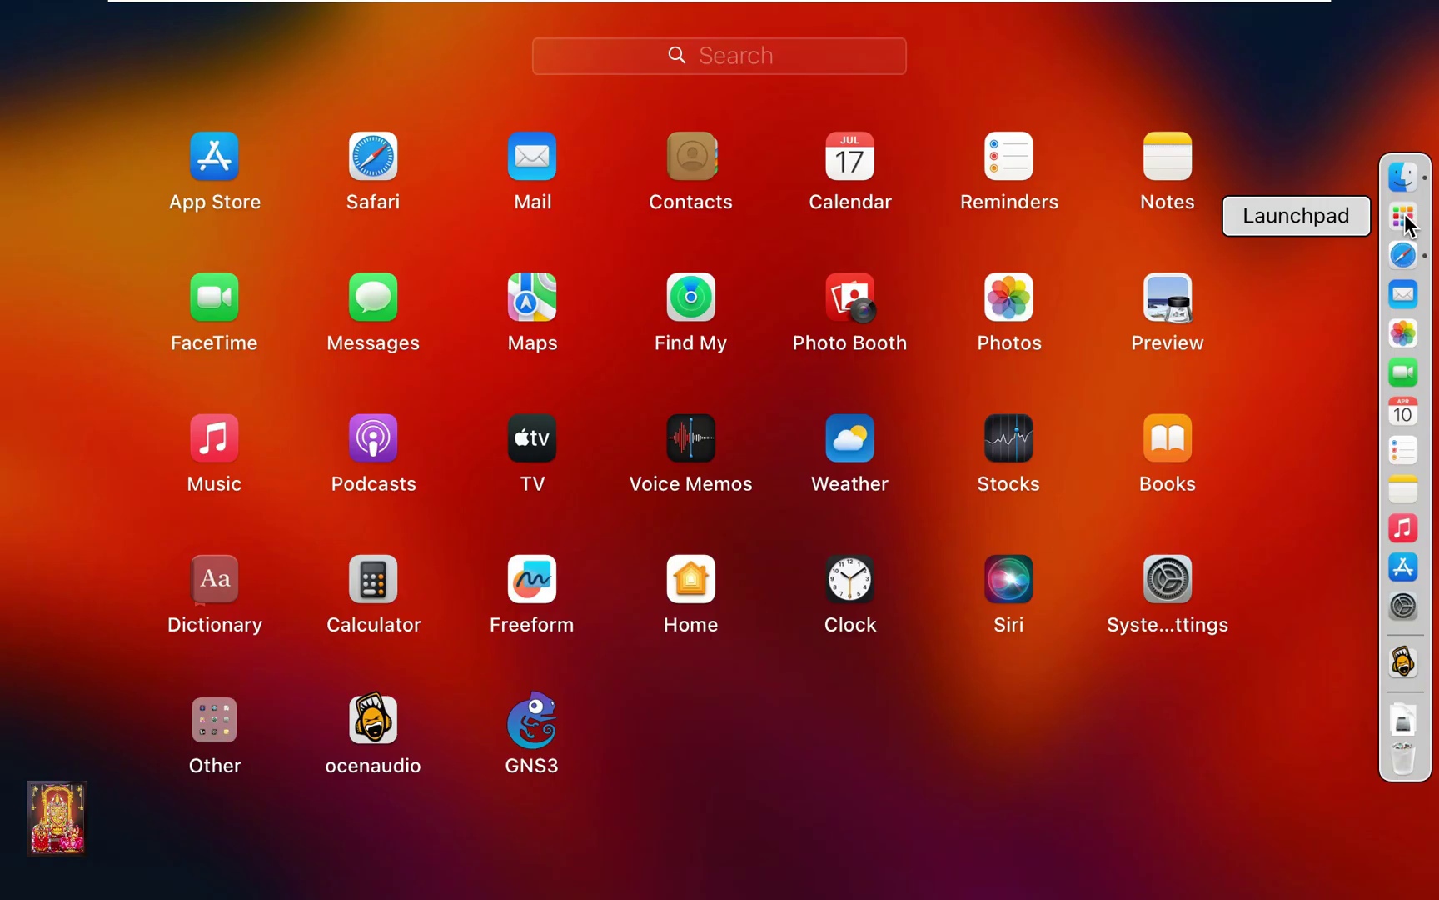
left_click(541, 741)
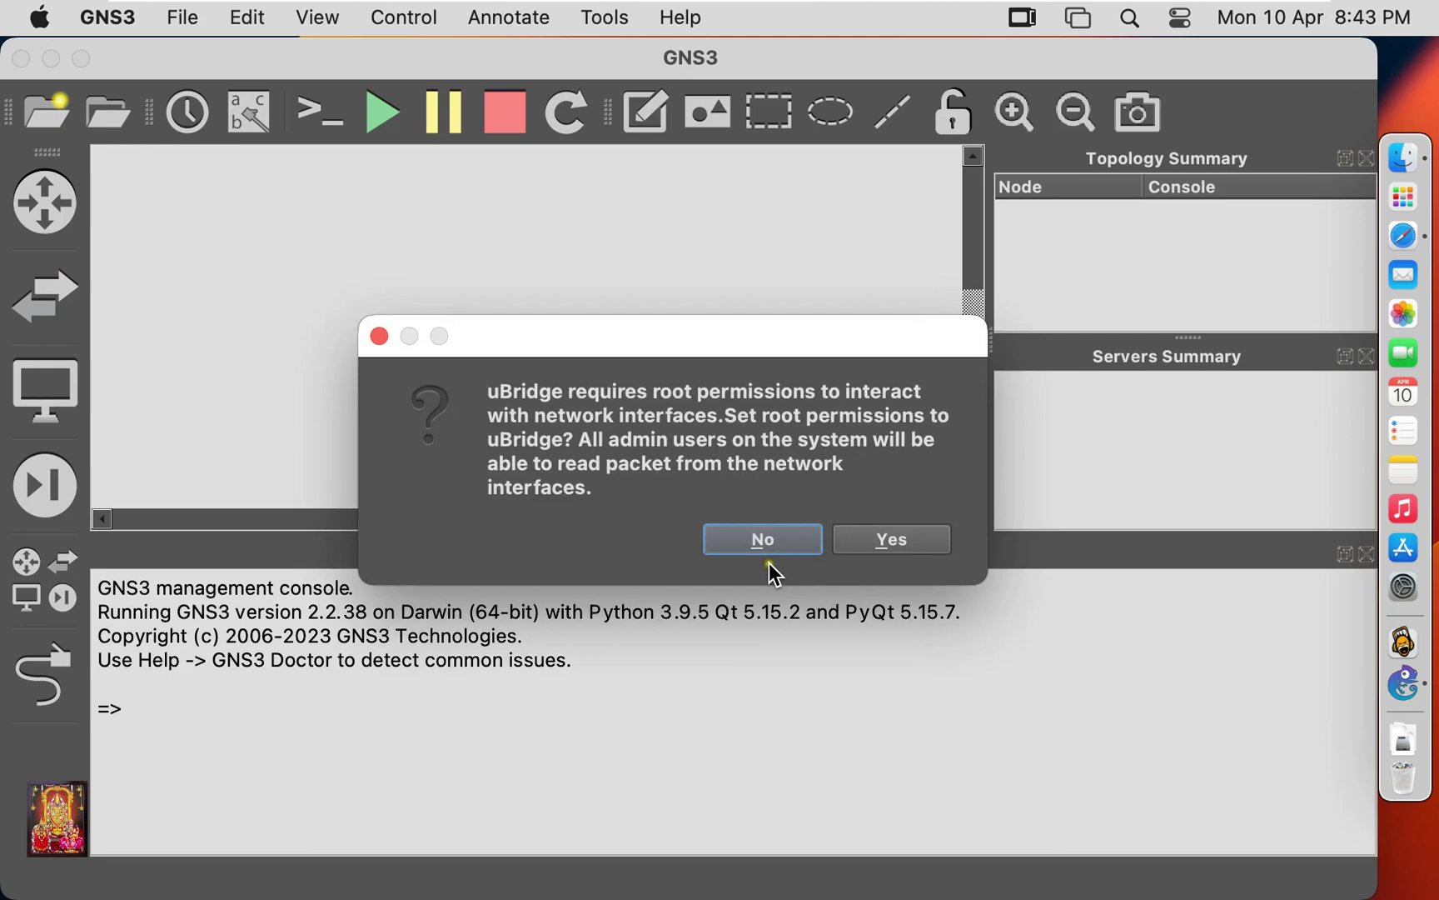
left_click(761, 543)
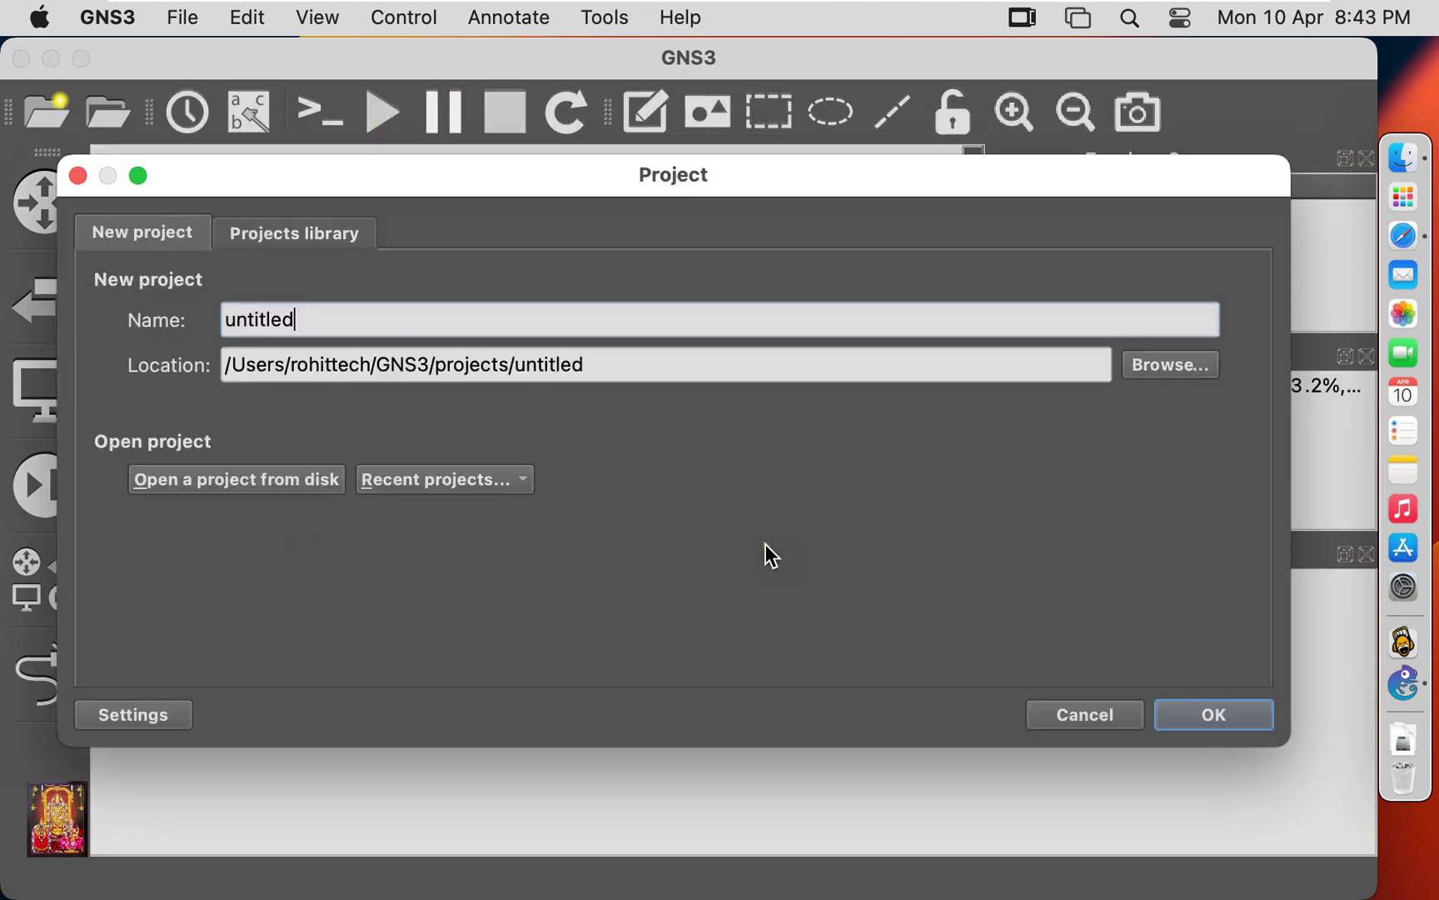
left_click(1085, 716)
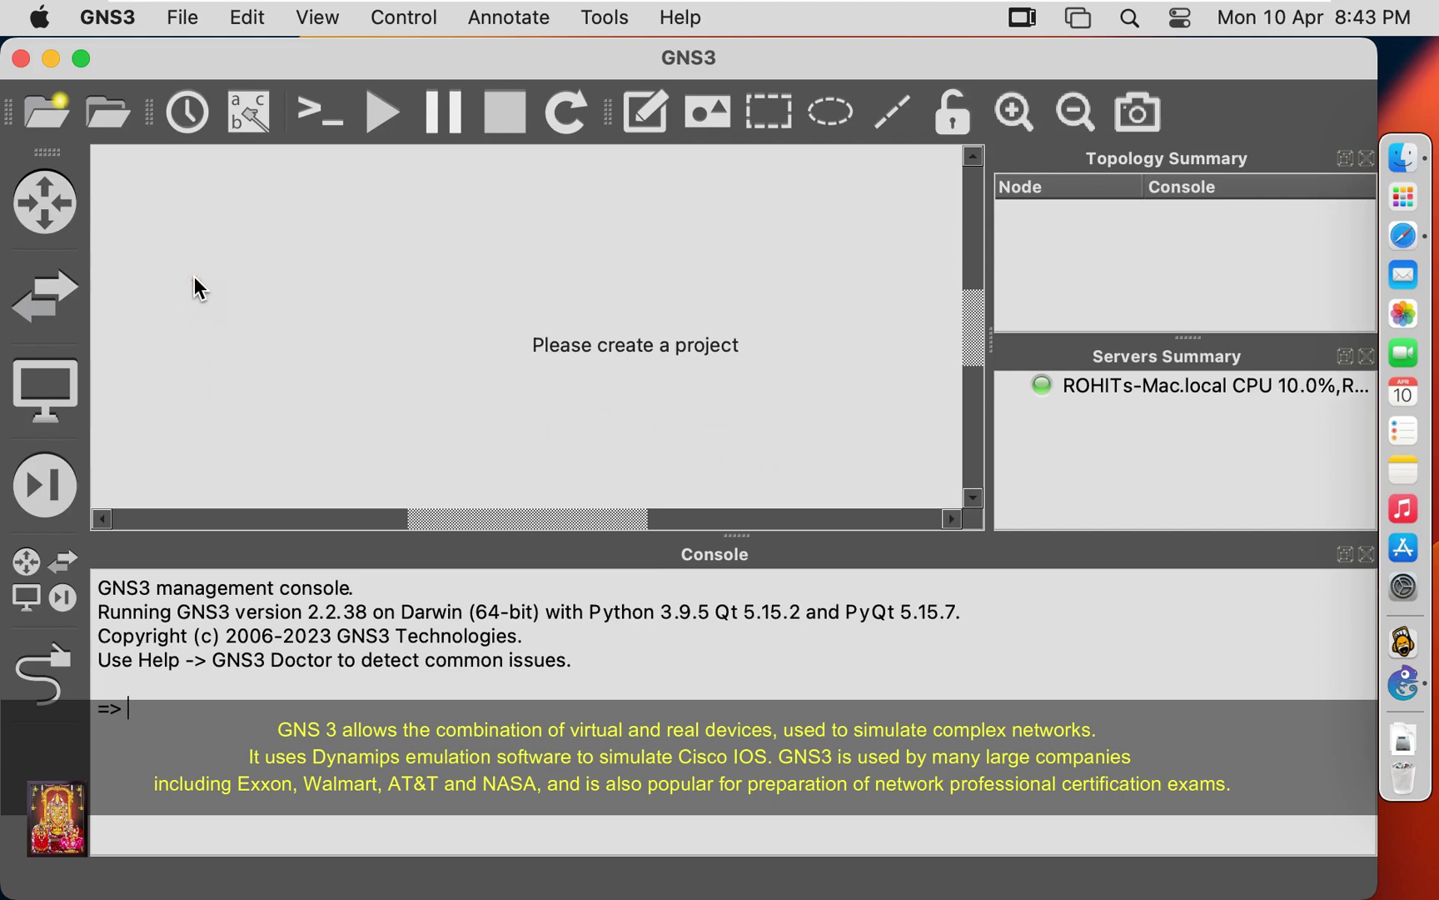
Look around the GNS3 window and show the available routers with Browse Routers.
left_click(172, 286)
left_click(159, 293)
left_click(45, 203)
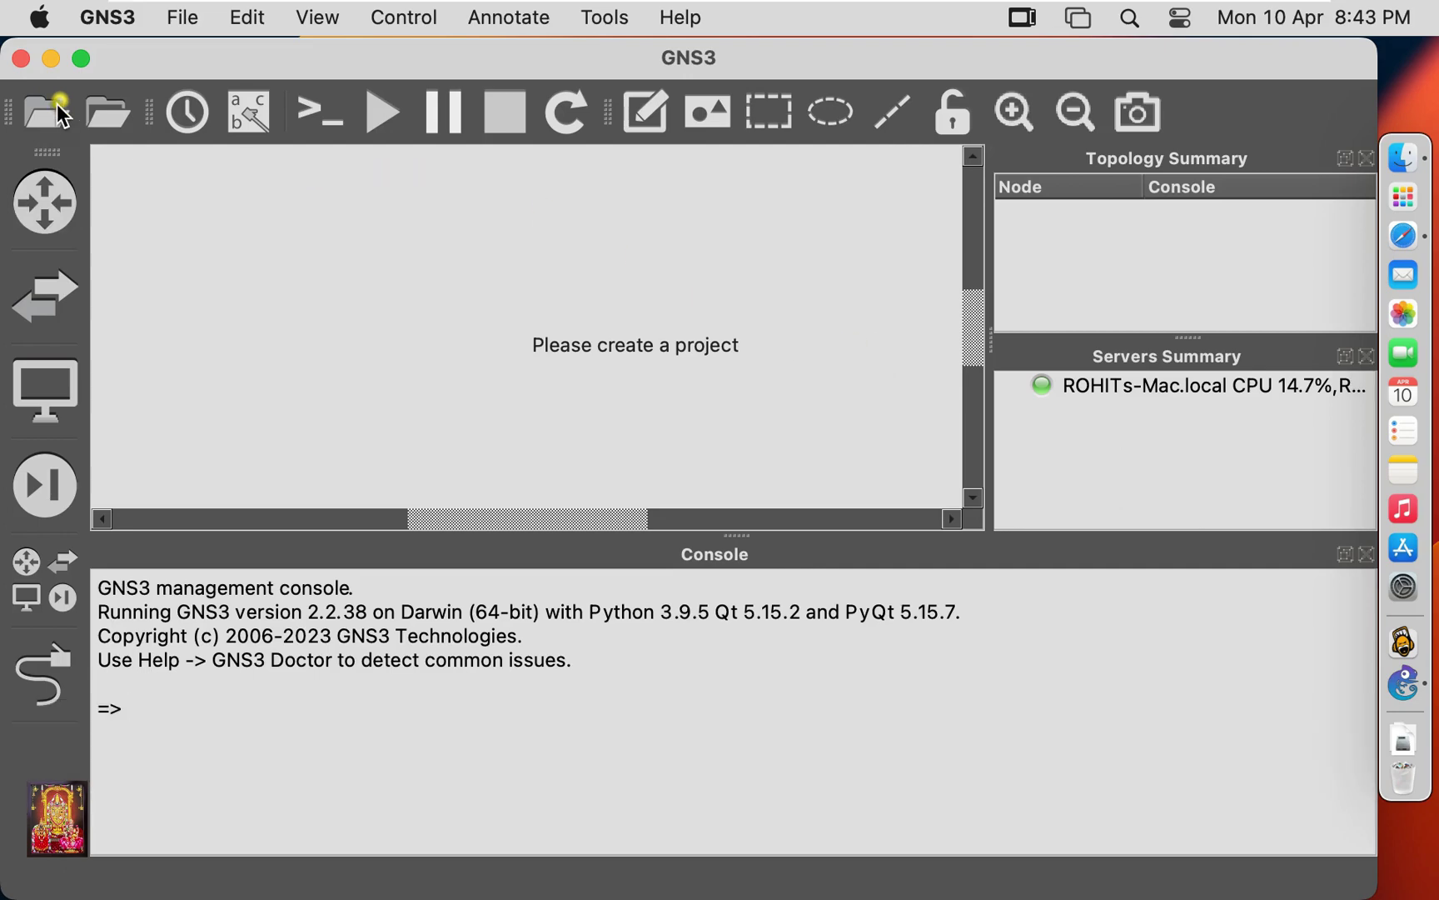
Close the GNS3 window so the local server stops and the app quits.
left_click(21, 59)
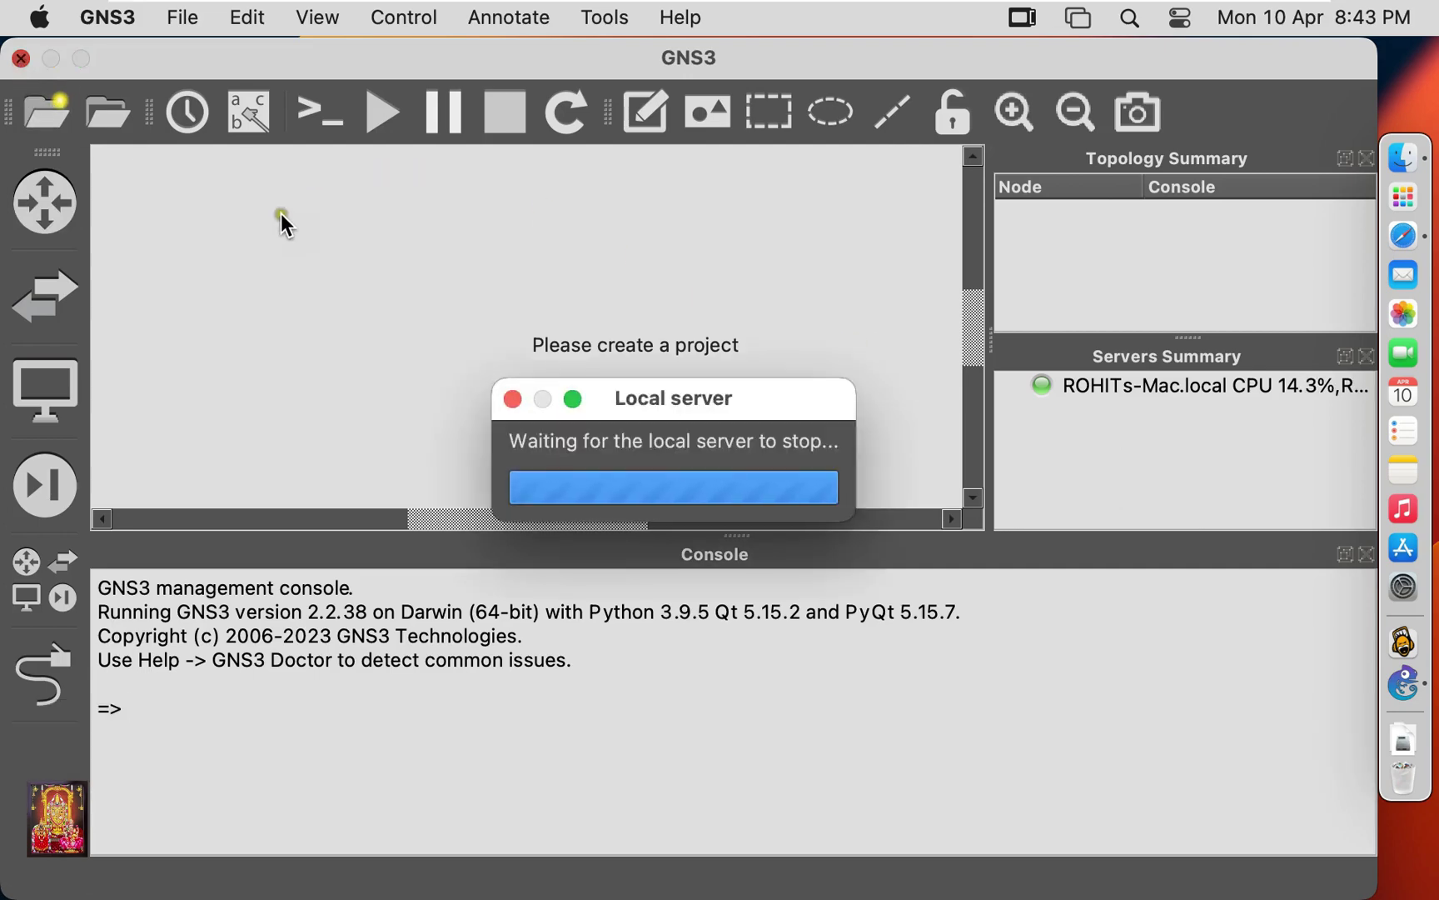